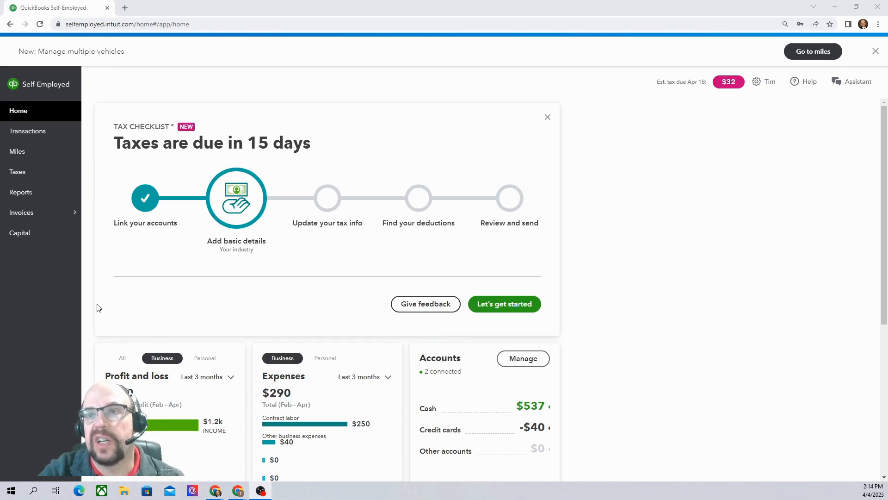
Step: Open the transactions list and check which accounts its account filter offers
left_click(35, 134)
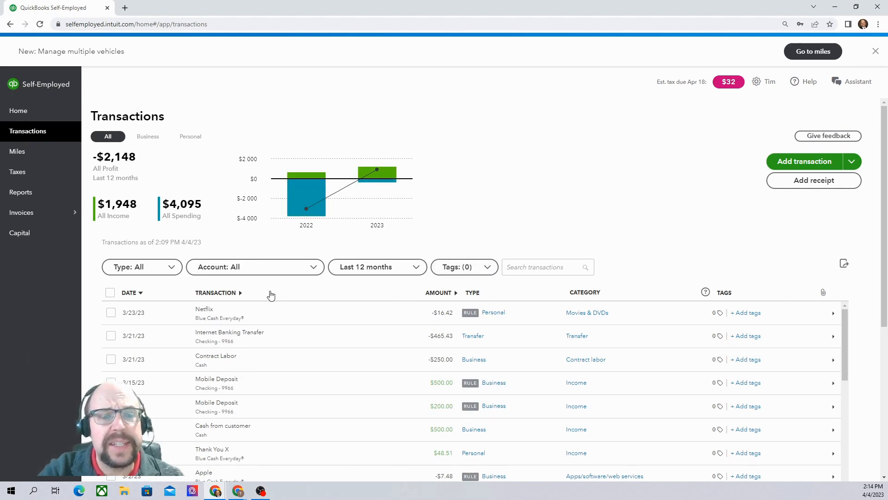
left_click(313, 272)
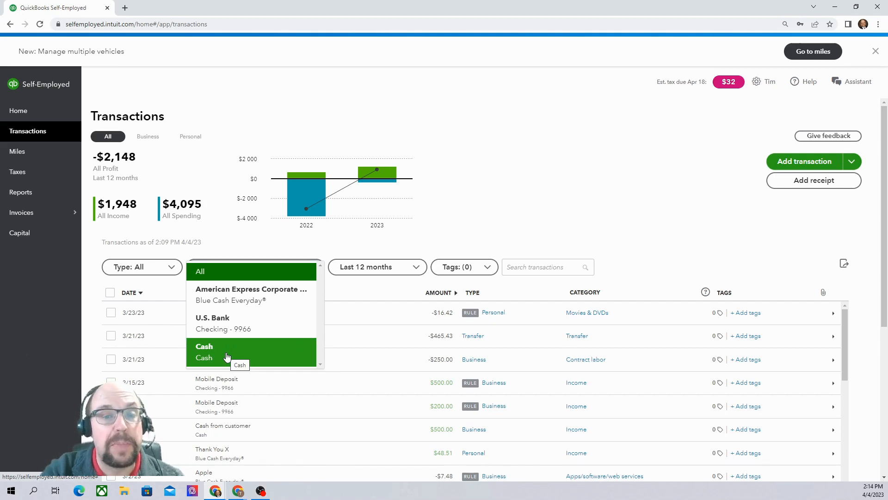
left_click(532, 227)
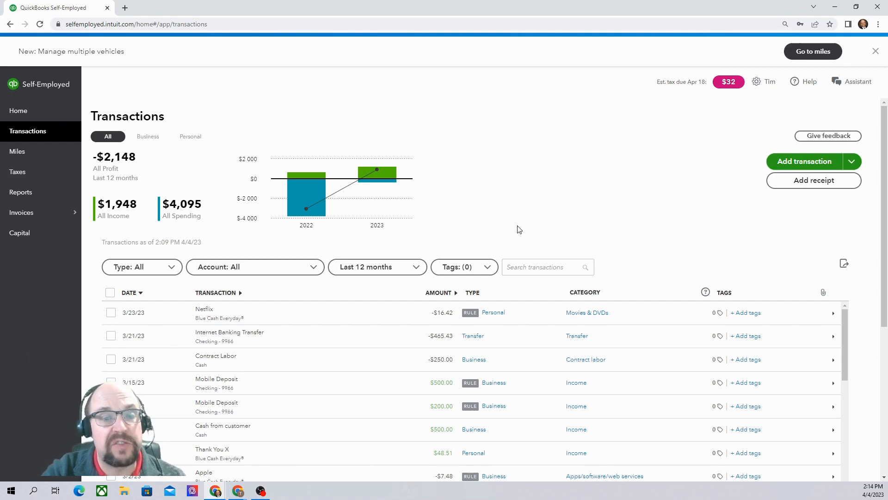
Step: Check the Unreviewed transactions, reset the type filter to All, and export the full transaction list
left_click(172, 271)
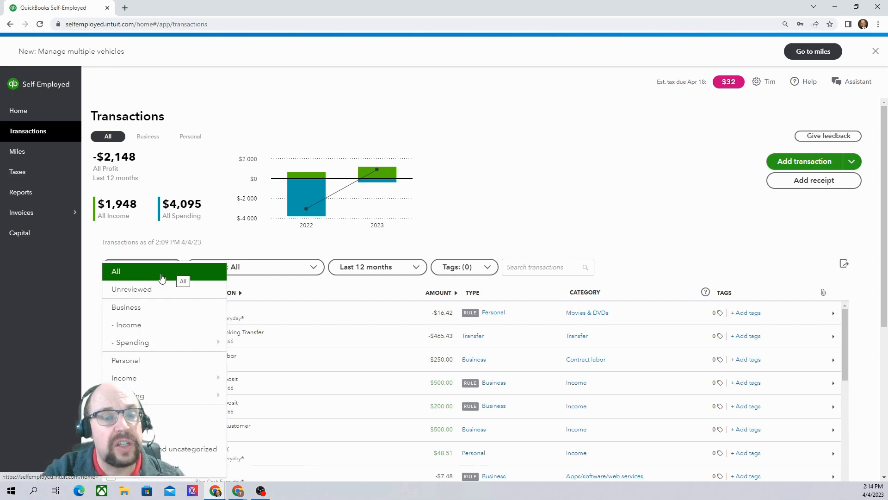
left_click(149, 292)
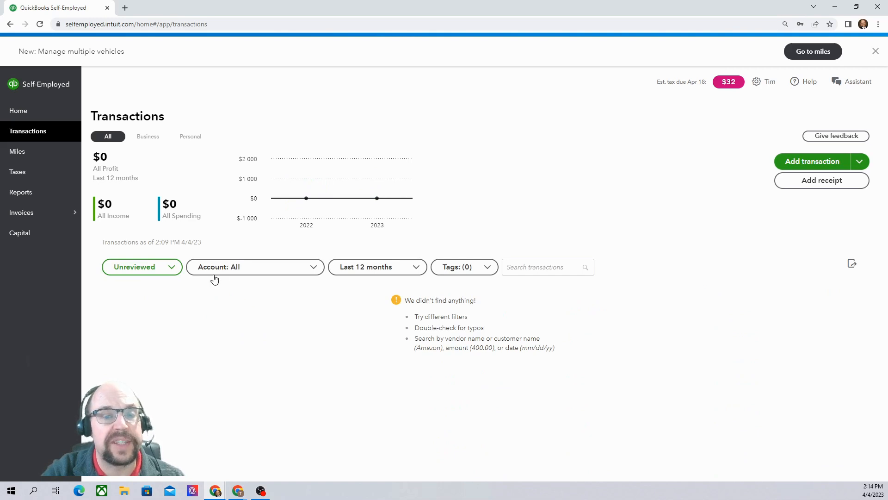
left_click(170, 268)
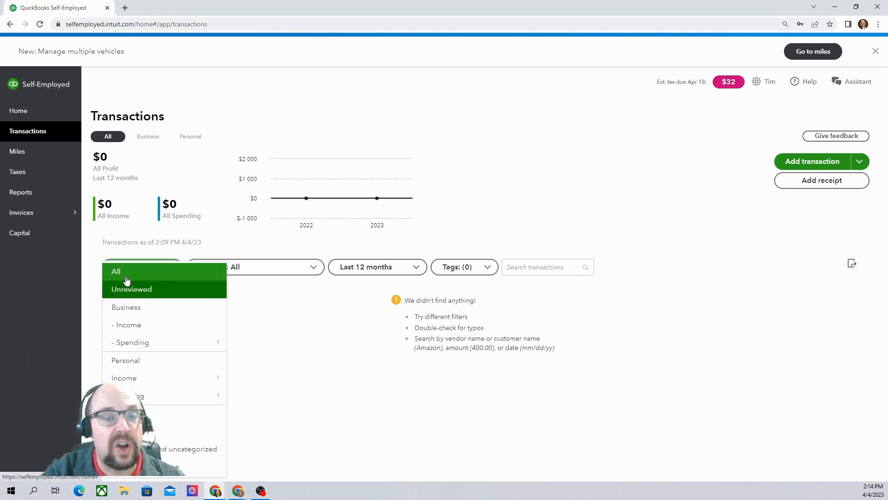
left_click(126, 280)
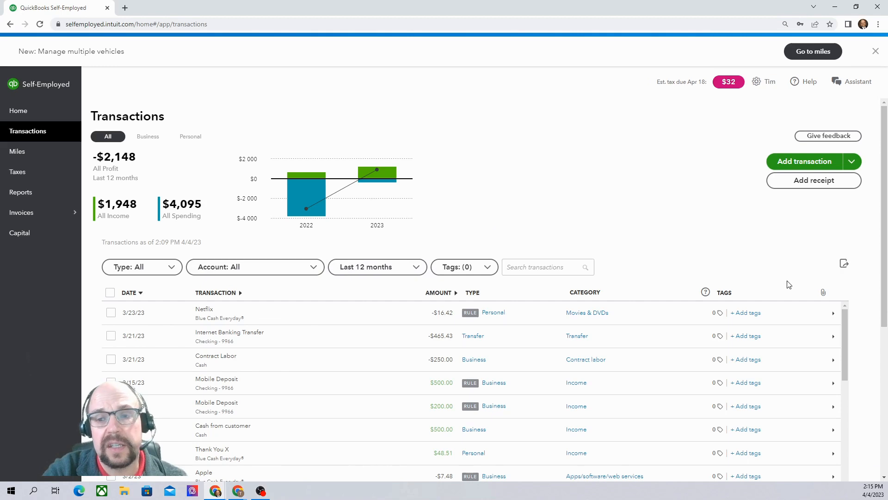
left_click(844, 265)
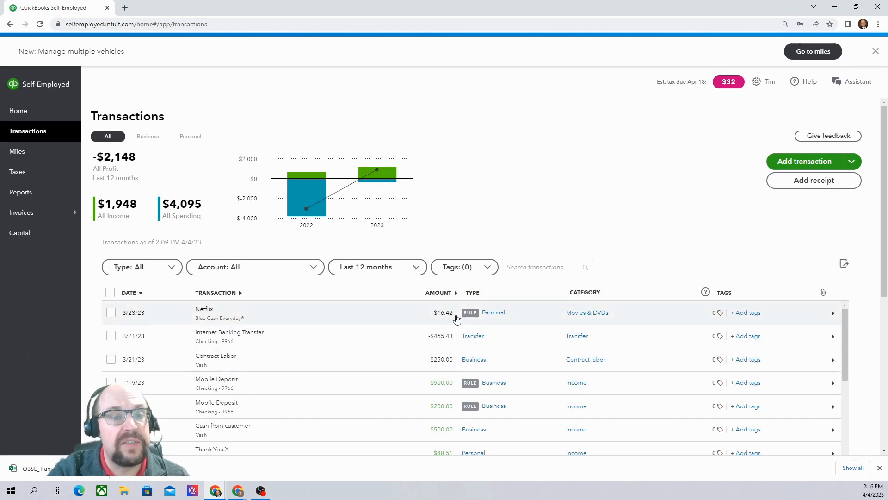
Step: Start a new invoice and fill in a work line with the saved Bookkeeping item
mouse_move(35, 220)
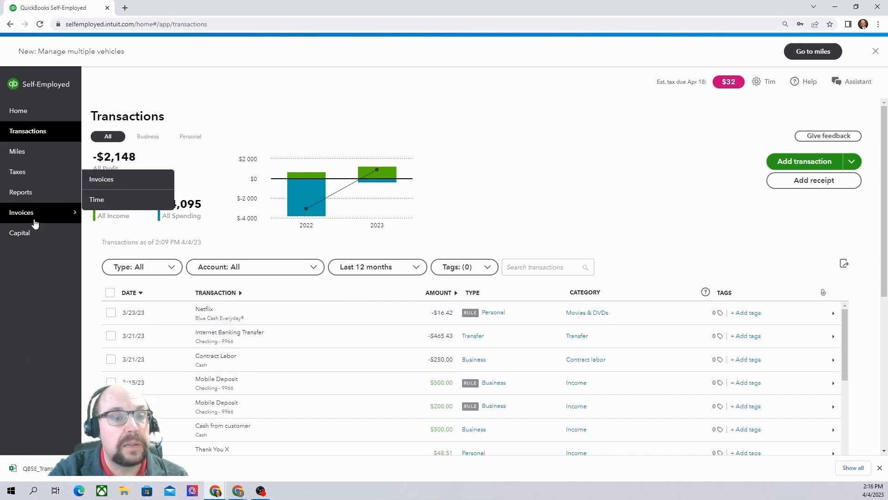
left_click(106, 183)
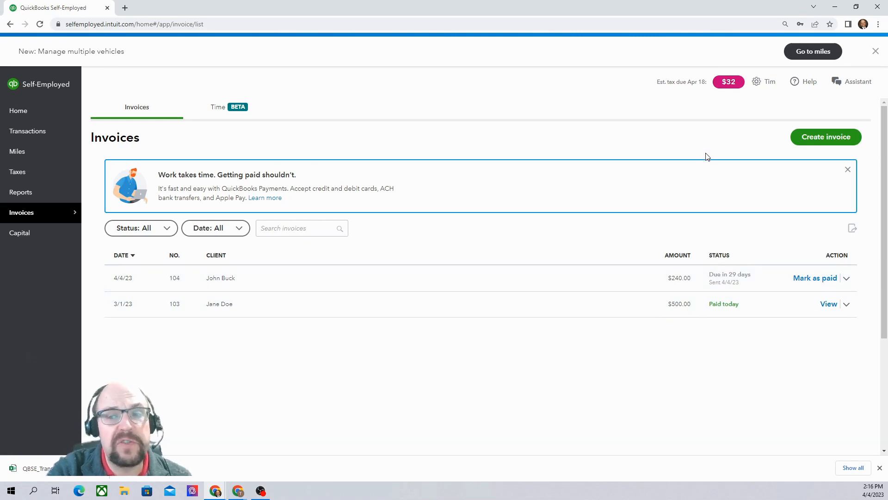
left_click(833, 145)
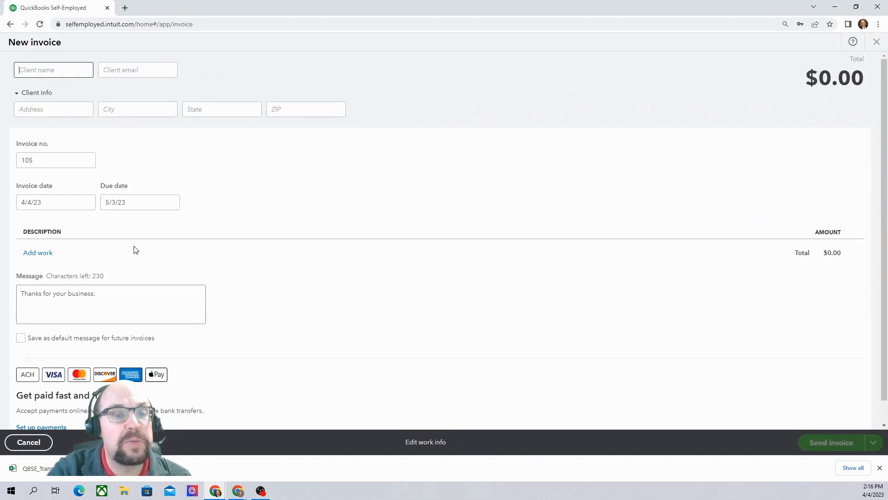
left_click(38, 253)
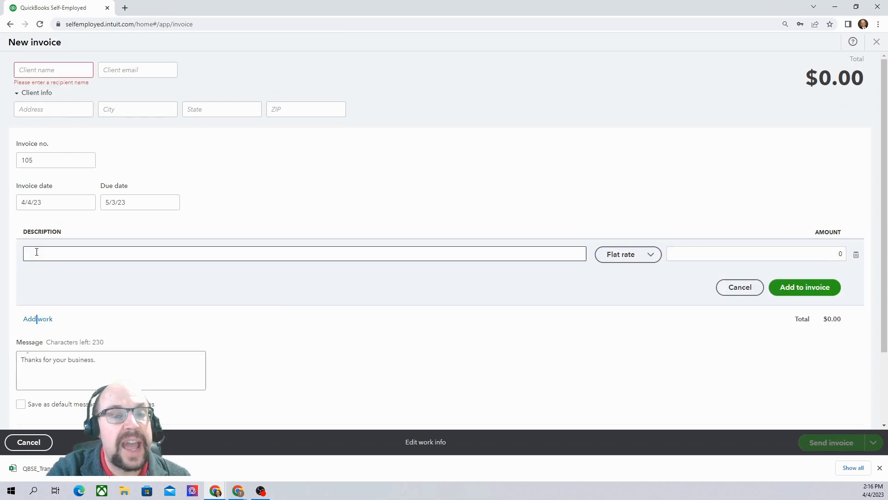
type("b")
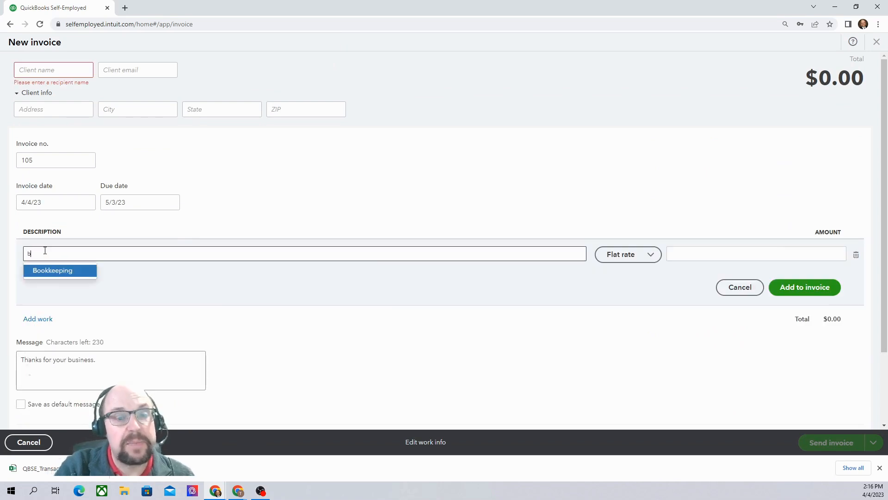
left_click(60, 268)
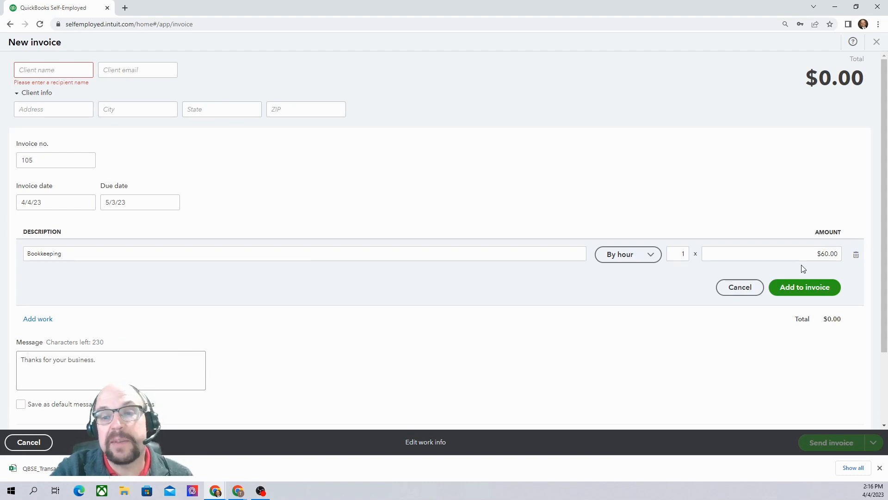
Step: Replace the invoice line's description with the saved Tax Preparation item
left_click(63, 253)
left_click_drag(59, 253, 23, 254)
type("tax")
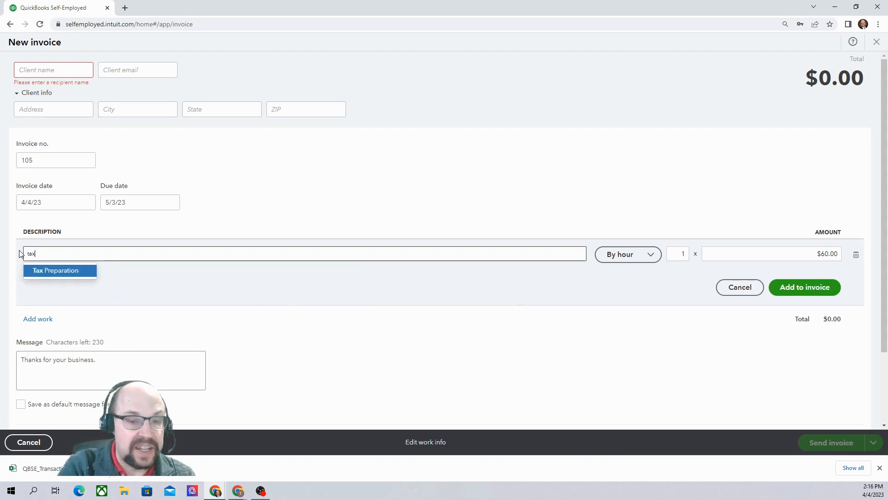
left_click(51, 272)
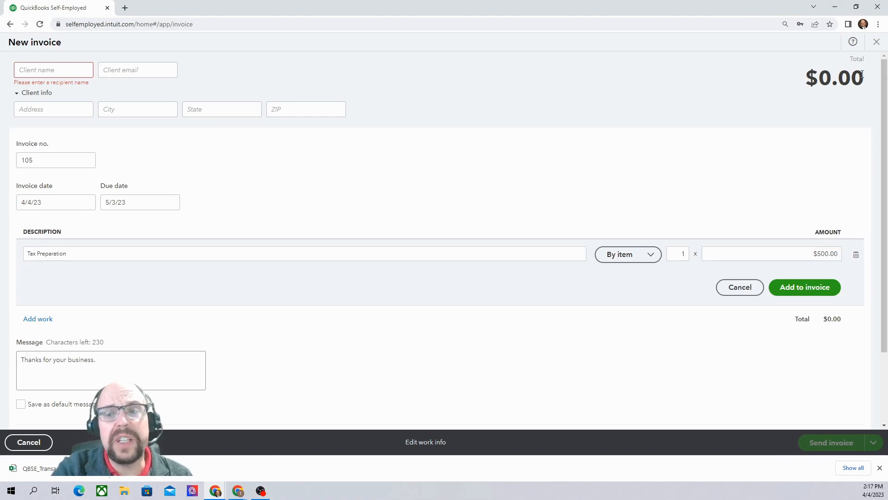
Step: Close the new invoice without saving it
left_click(879, 42)
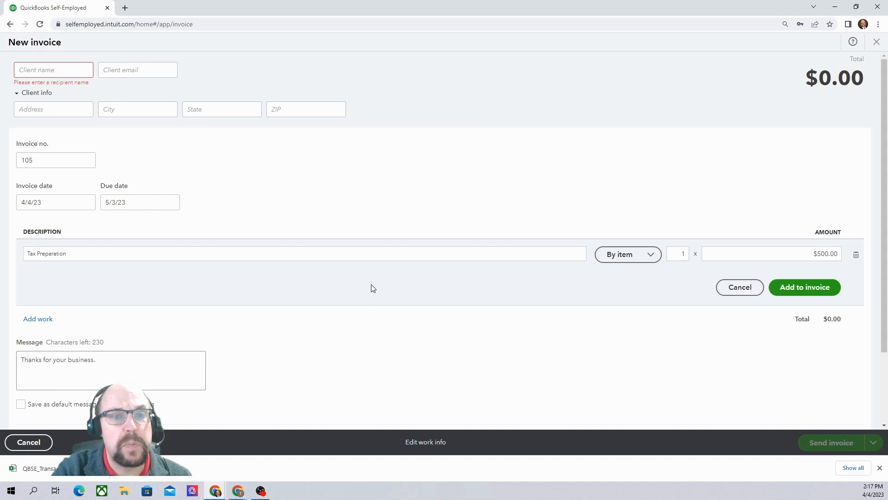
left_click(877, 42)
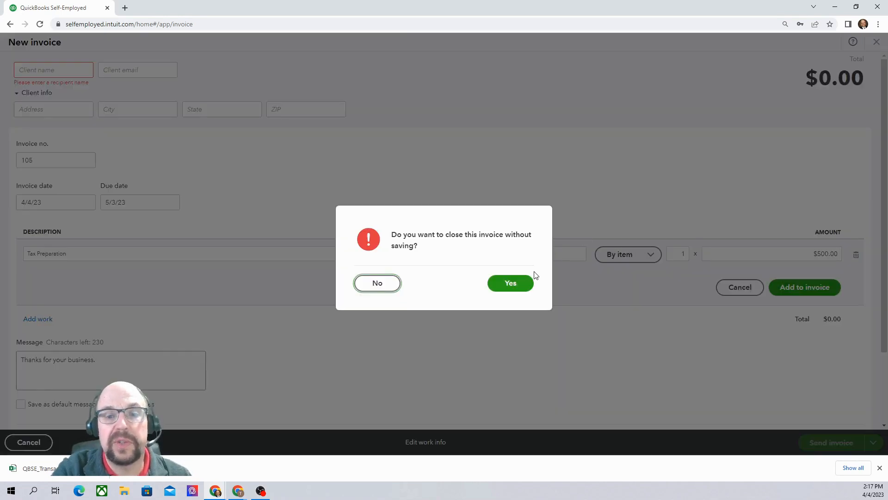
left_click(516, 289)
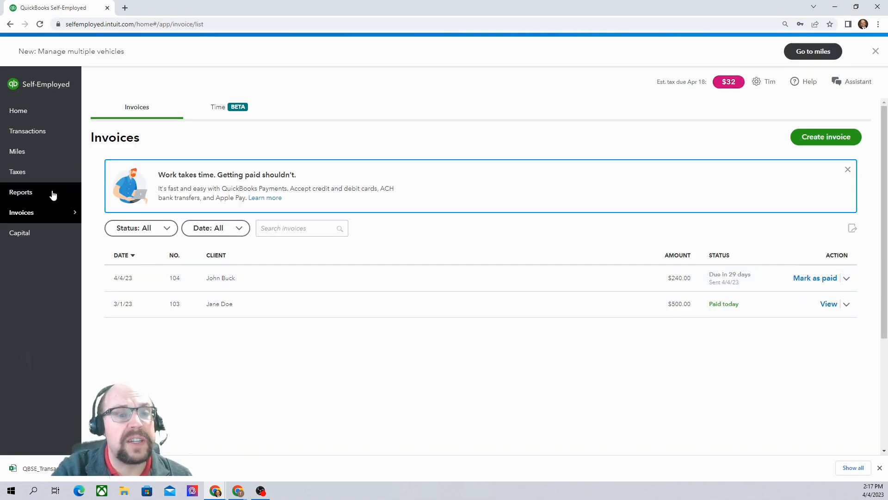
Step: Review the available reports and the date range options for the Profit and loss report
left_click(26, 193)
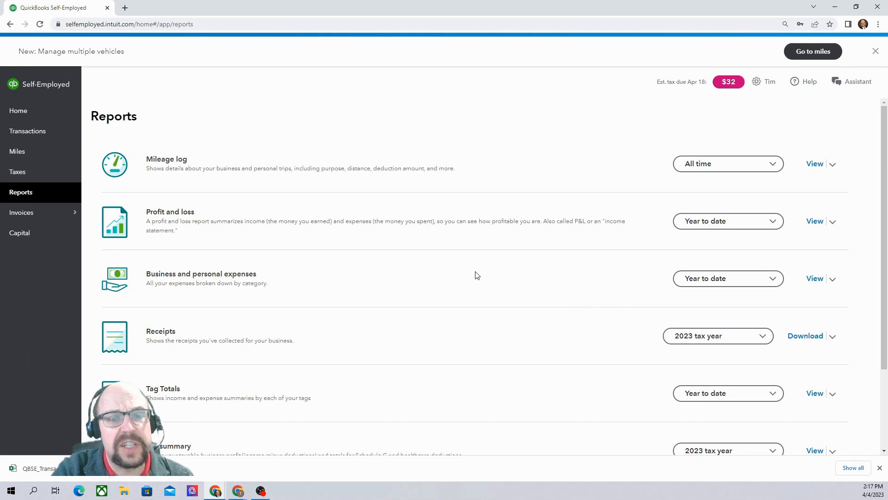
scroll(474, 276, "down", 3)
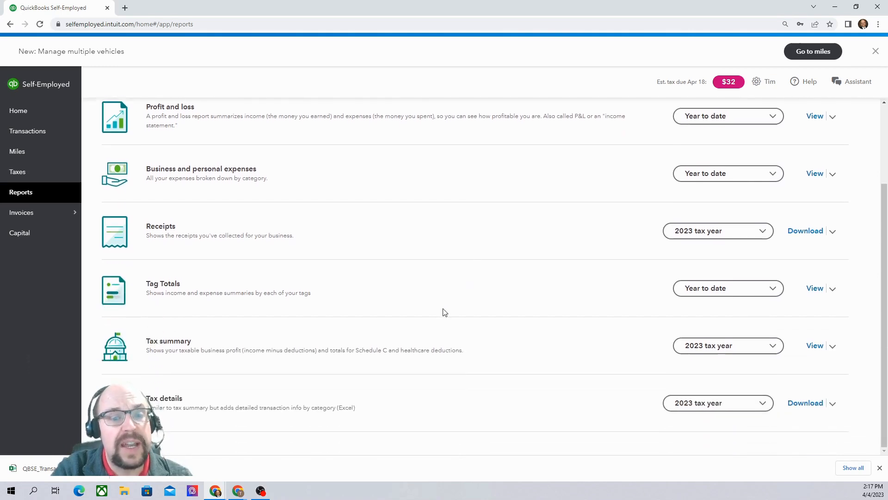
scroll(426, 317, "up", 1)
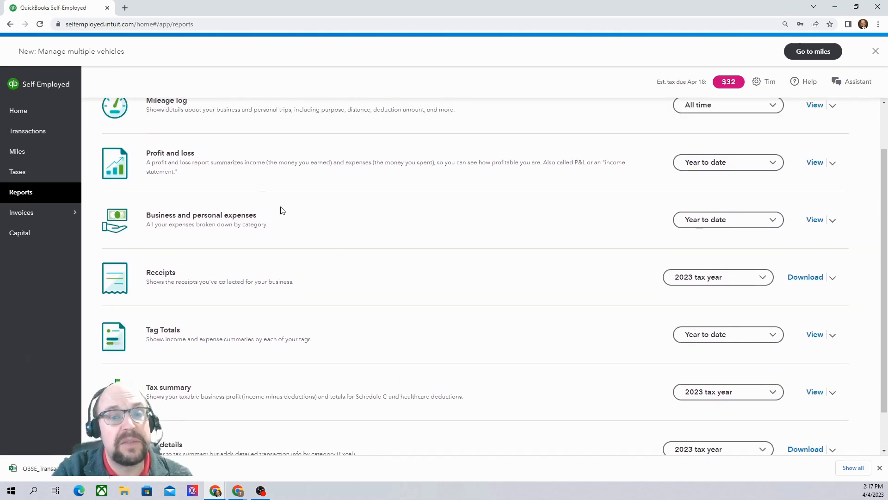
scroll(339, 252, "up", 2)
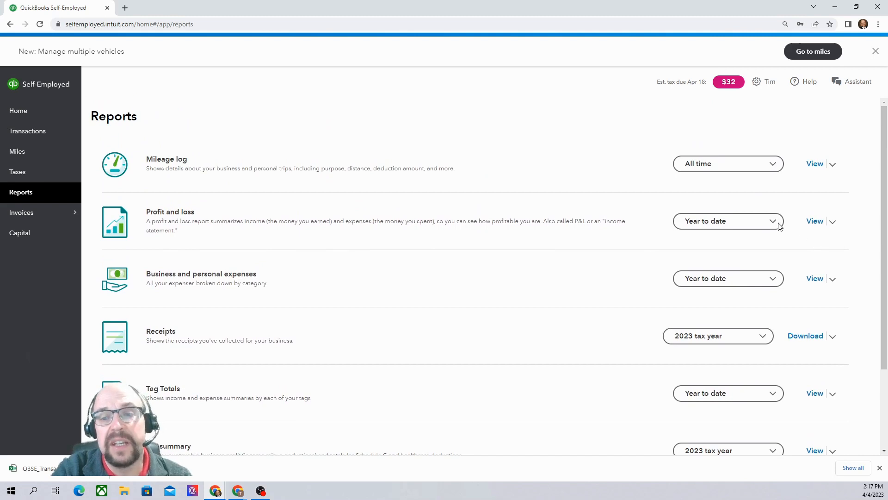
left_click(773, 223)
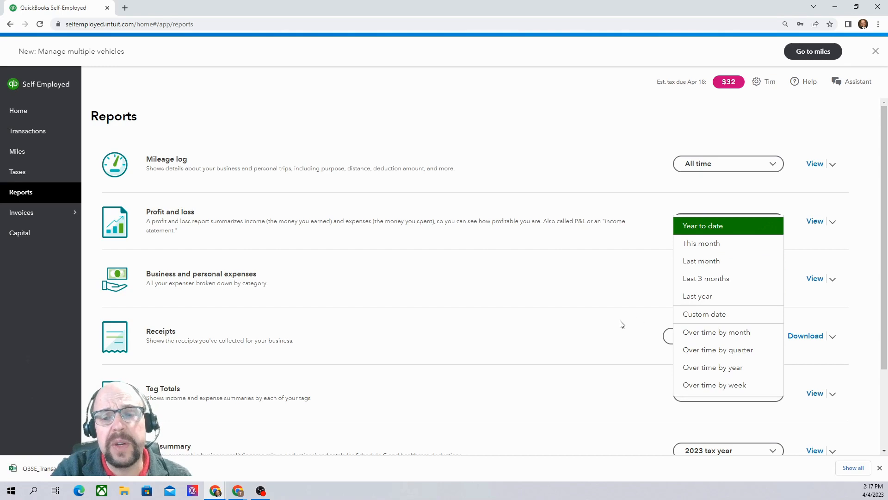
left_click(548, 337)
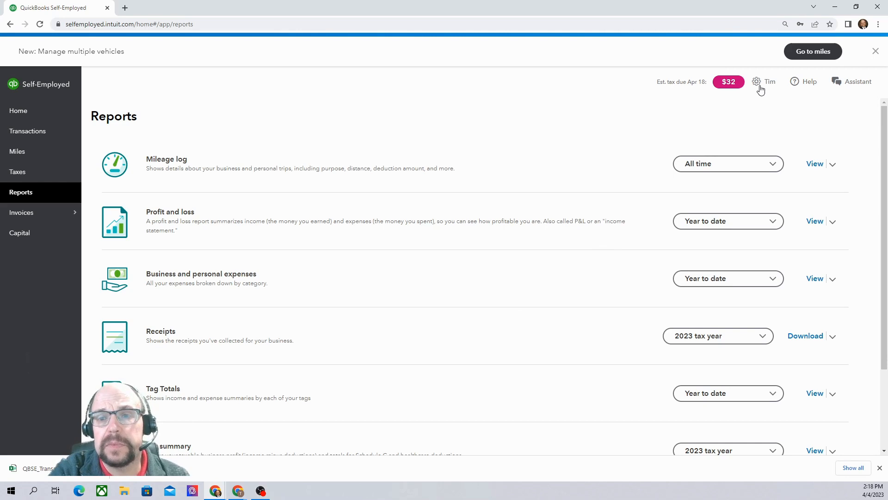
Step: Open the upgrade plans, choose the Simple Start plan, and accept the feature changes
left_click(759, 86)
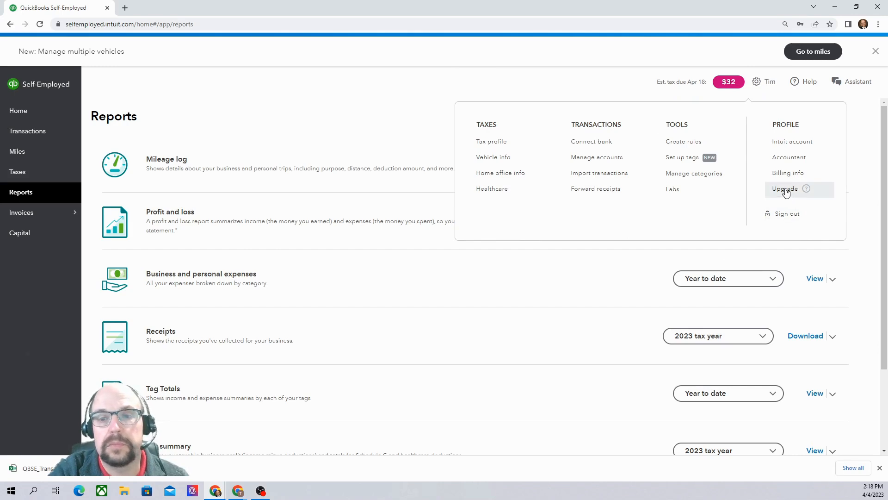
left_click(785, 190)
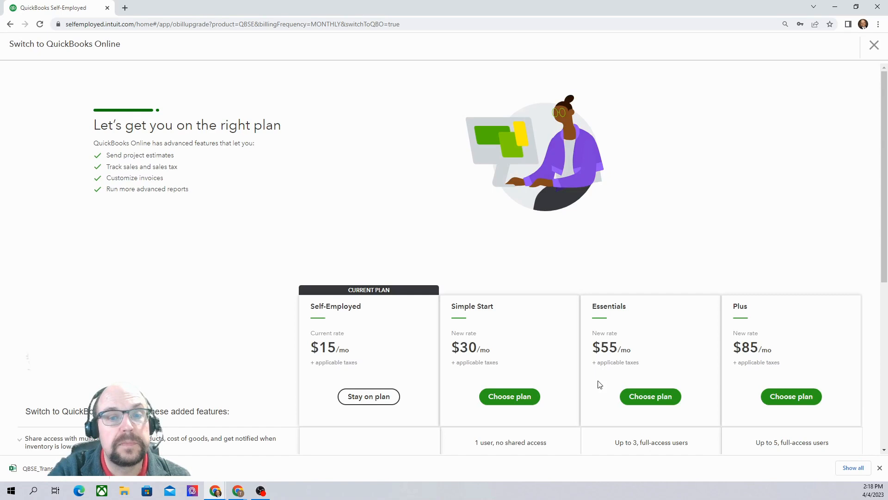
scroll(157, 266, "down", 1)
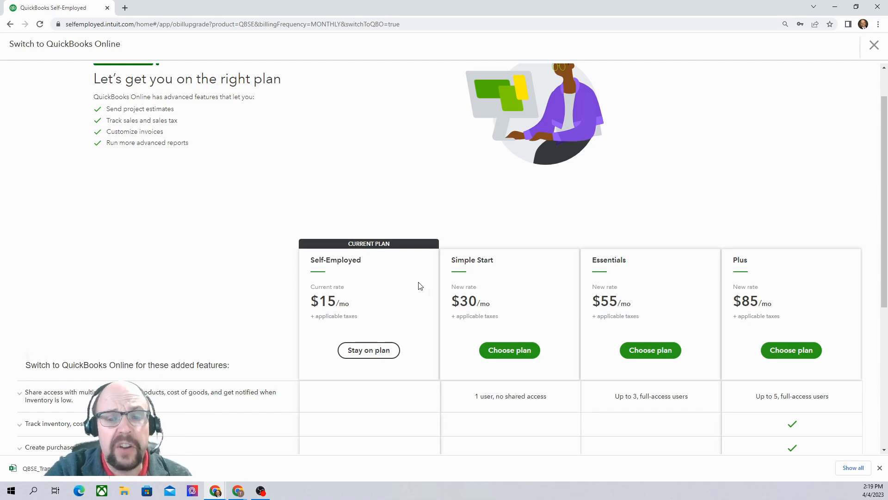
left_click(509, 353)
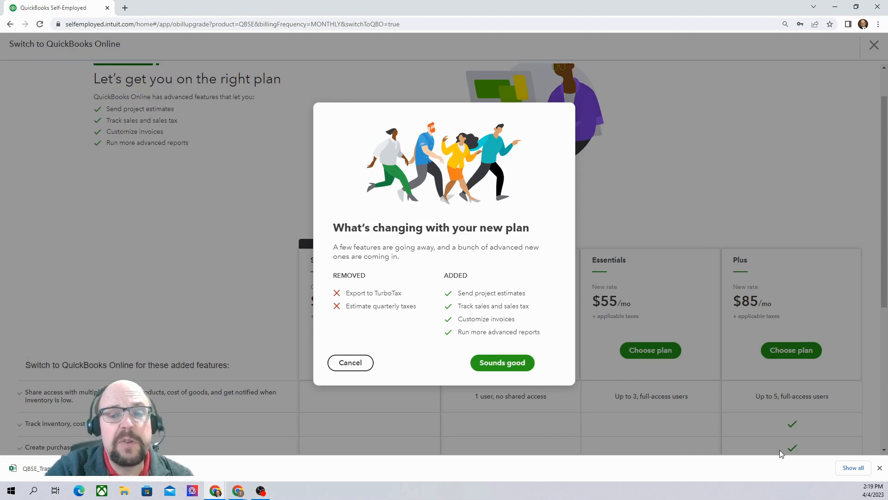
left_click(513, 367)
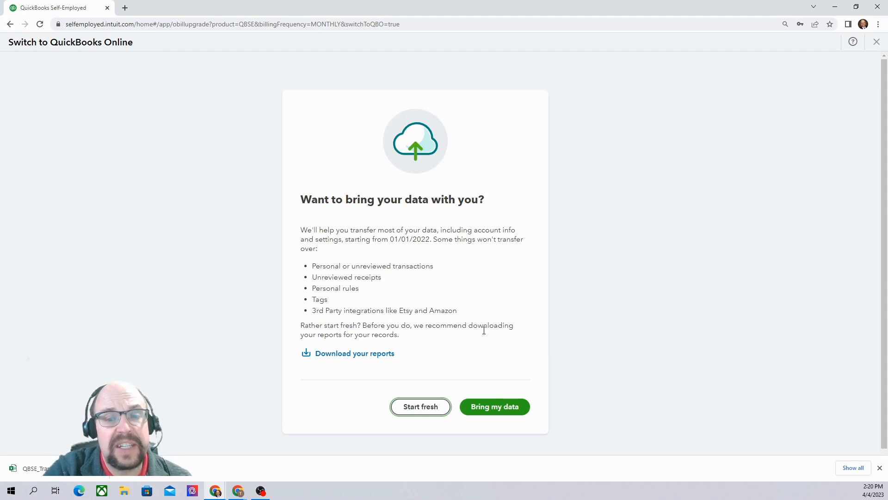
Step: Choose to bring the existing data to QuickBooks Online, review the transfer list, and continue
left_click(502, 412)
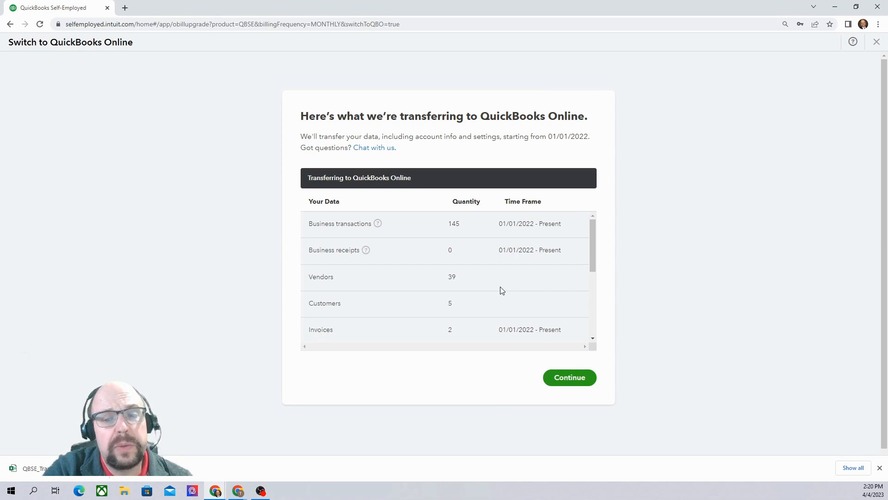
scroll(499, 296, "down", 5)
scroll(481, 324, "up", 5)
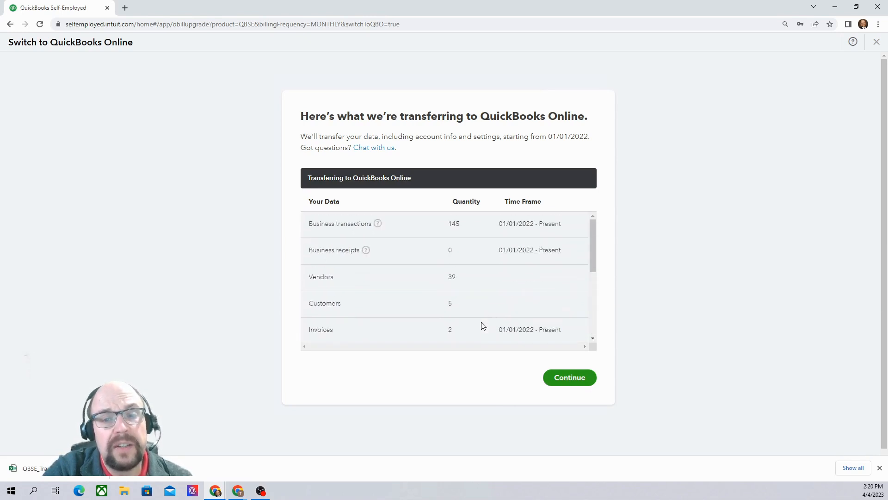
left_click(576, 386)
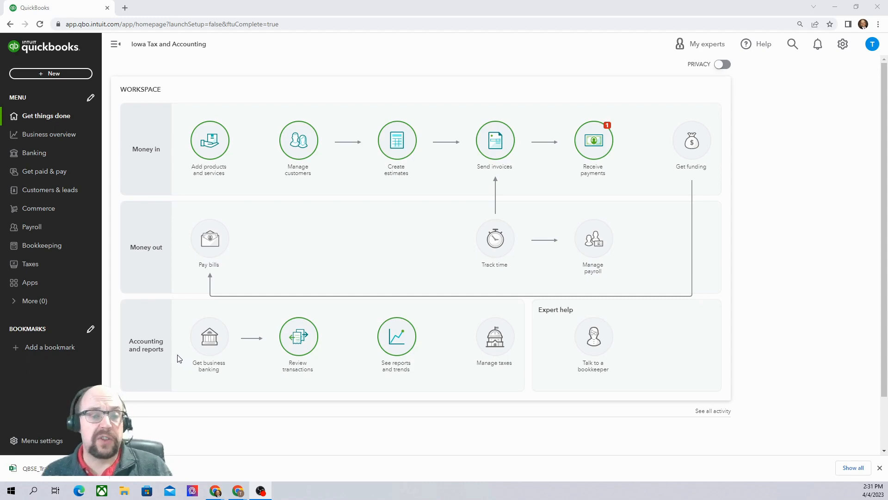
Step: Open the company's chart of accounts from the bookkeeping section
left_click(49, 249)
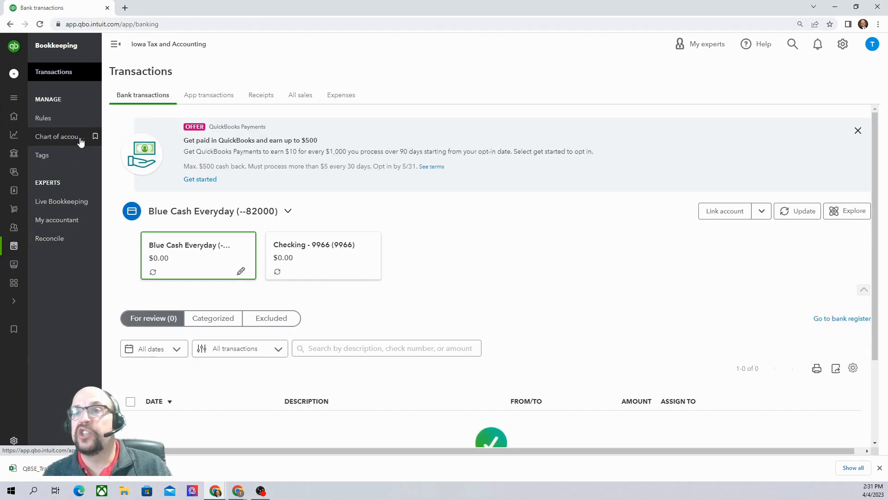
left_click(74, 138)
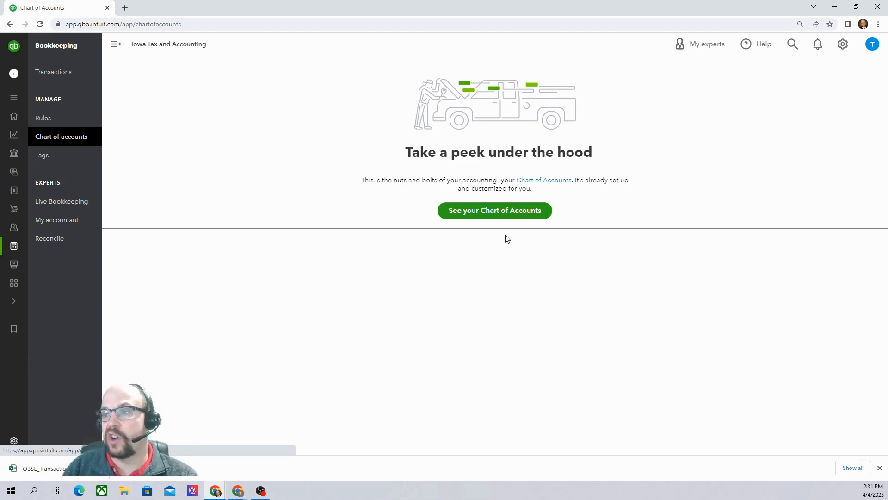
left_click(493, 212)
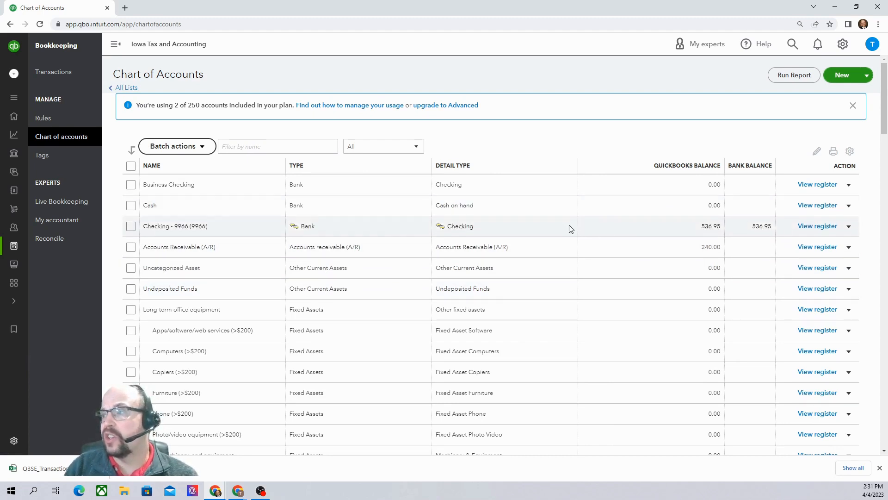
Step: Review the migrated transactions in the Cash account's register and return to the chart of accounts
left_click(817, 206)
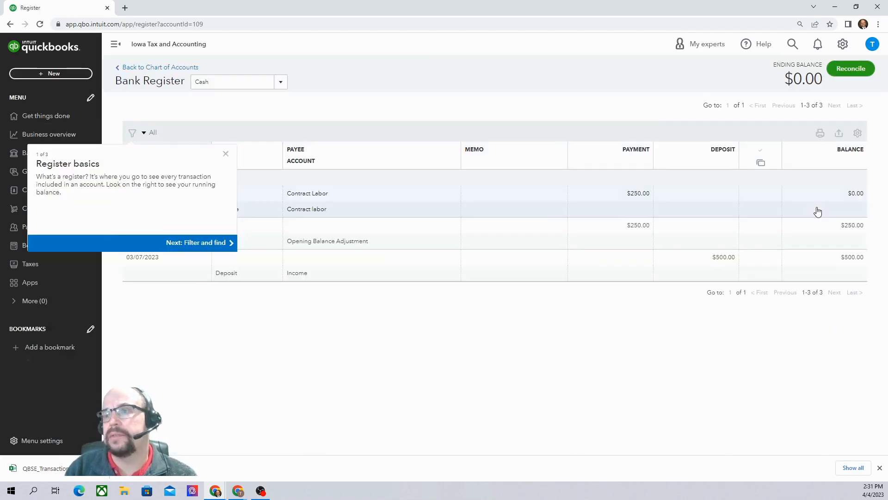
left_click(227, 154)
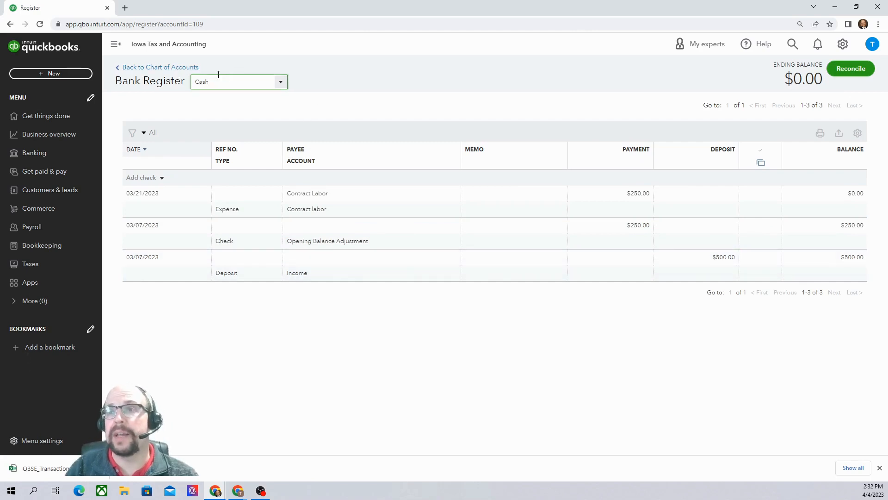
left_click(175, 68)
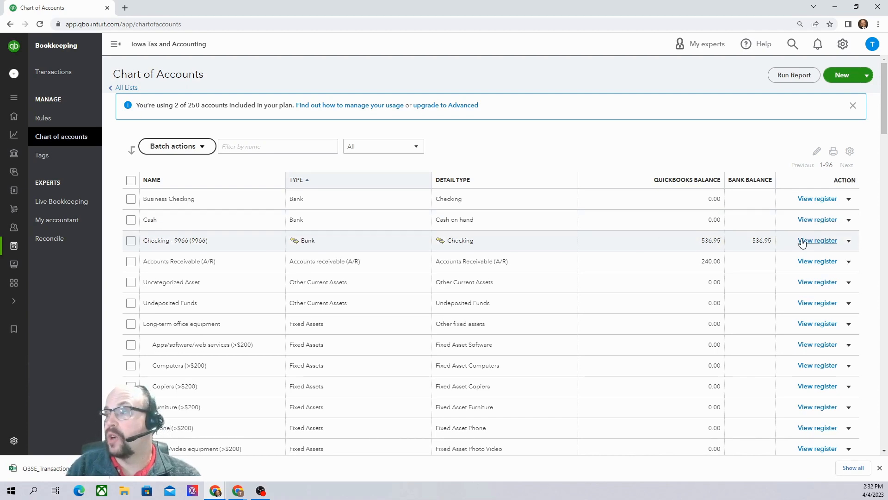
Step: Review the connected checking account's register and the category choices for the 12/13/2022 Internal Revenue Service expense, keeping its category, and return to the chart of accounts
left_click(818, 241)
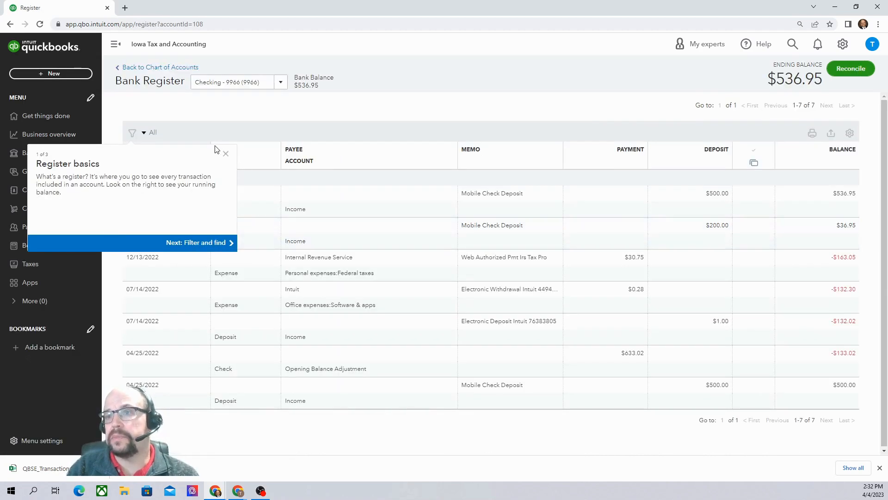
left_click(226, 153)
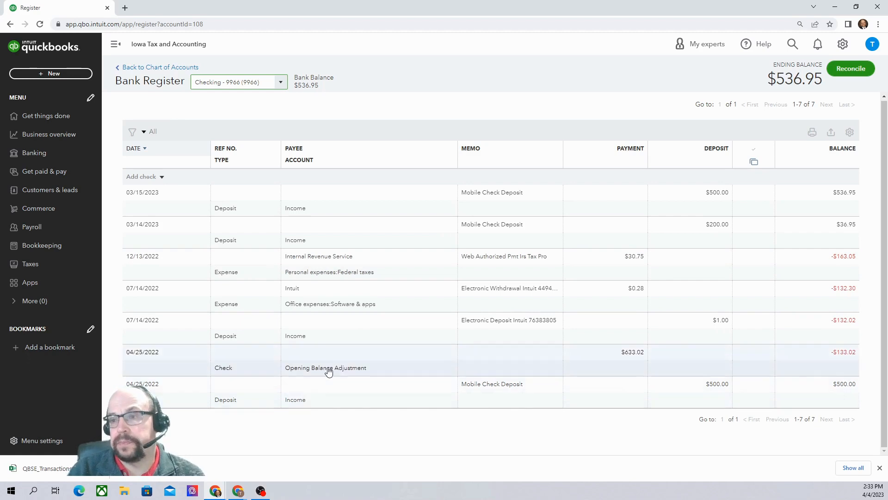
left_click(327, 273)
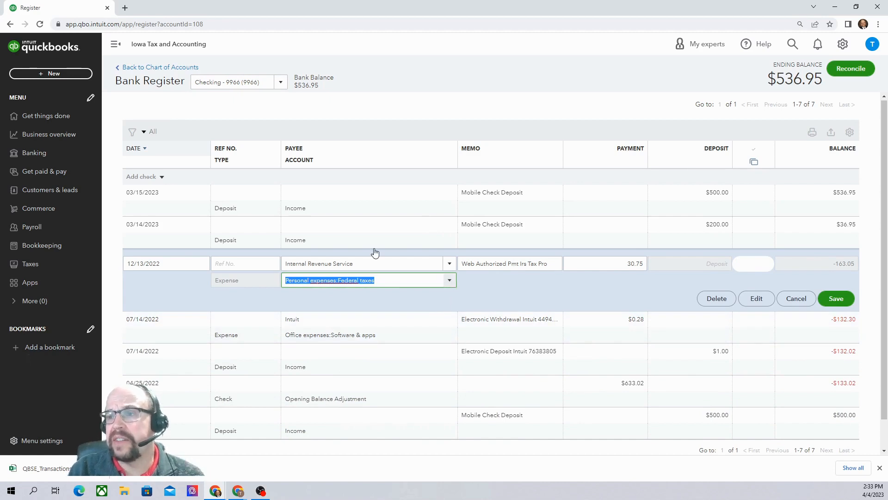
left_click(449, 280)
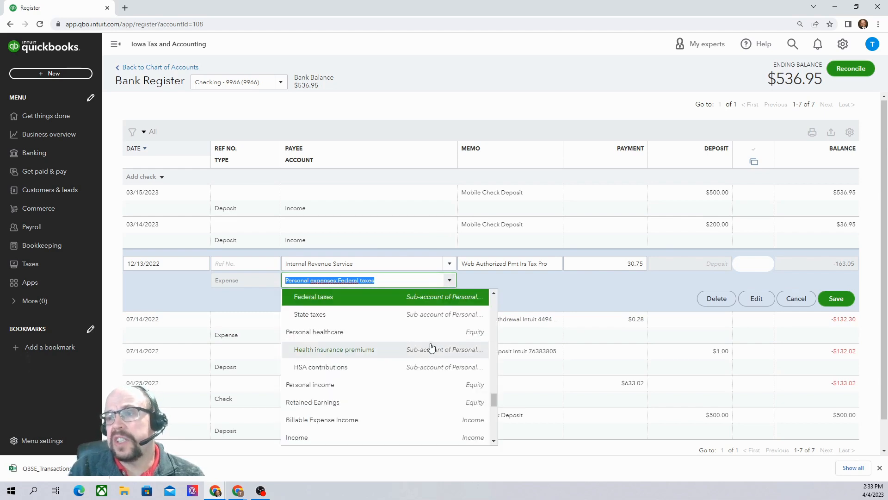
scroll(388, 345, "up", 1)
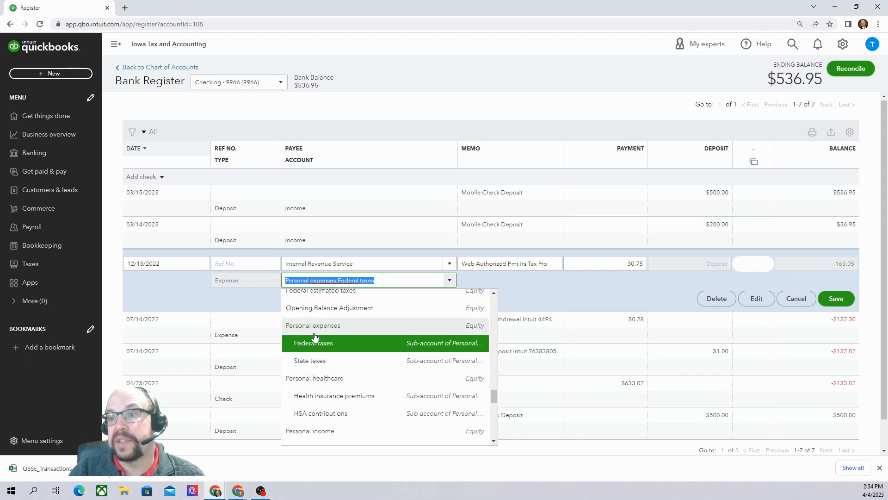
left_click(225, 303)
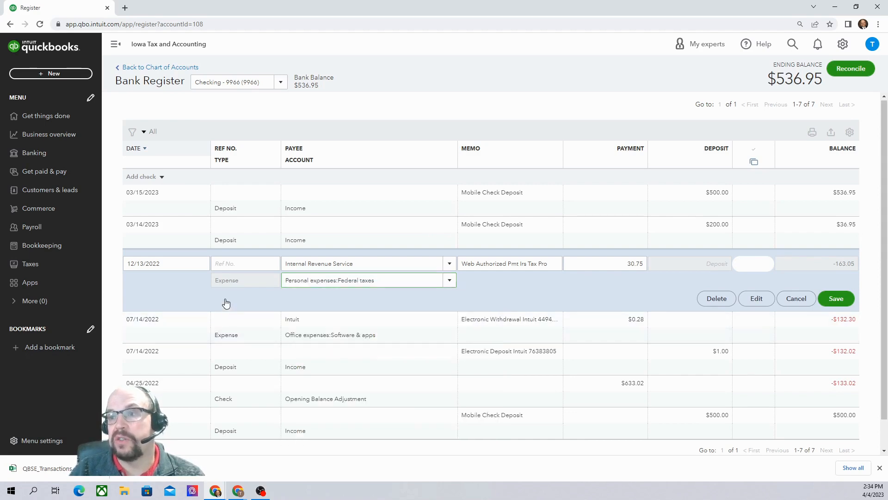
left_click(833, 301)
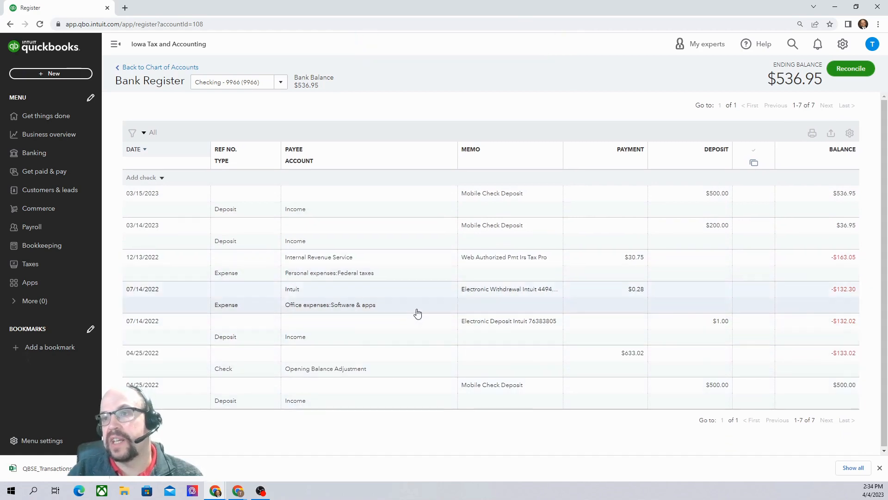
left_click(152, 67)
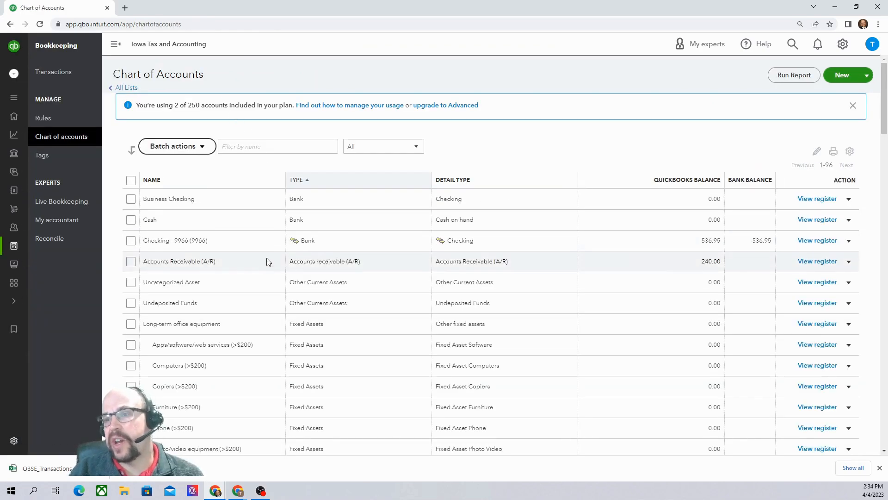
Step: Open the register of the Blue Cash Everyday credit card account and dismiss the register introduction
scroll(296, 245, "down", 2)
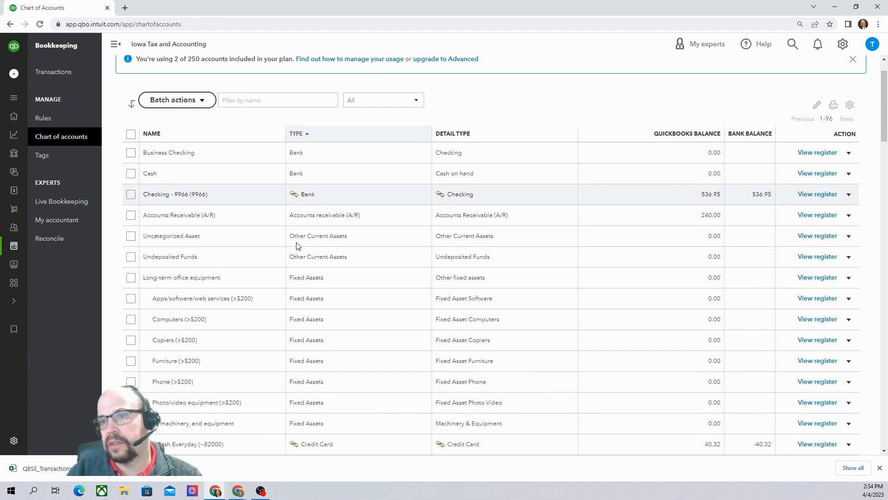
scroll(296, 246, "down", 3)
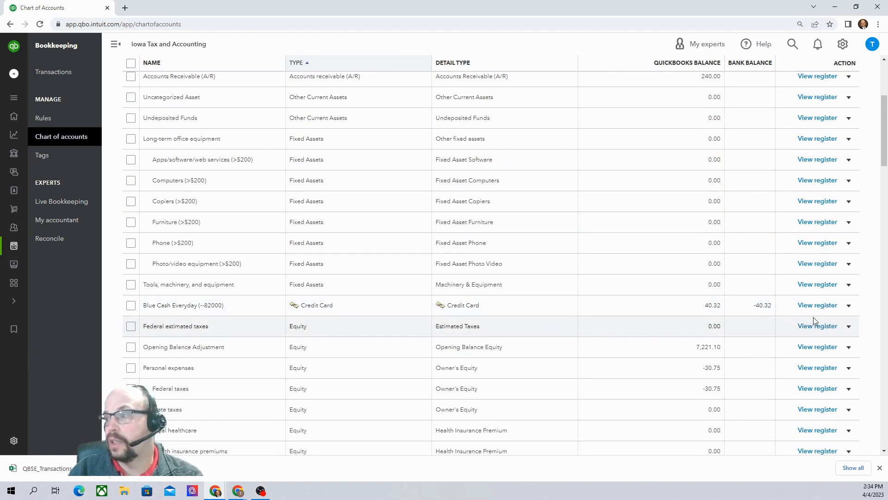
left_click(817, 306)
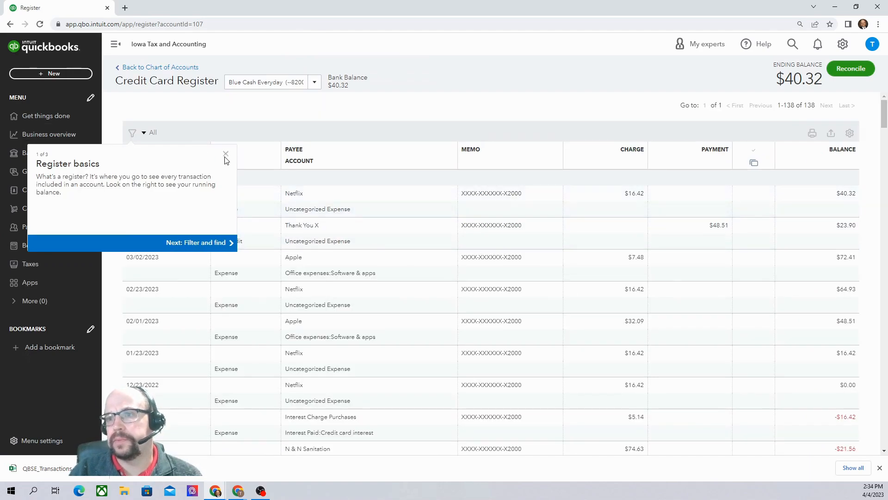
left_click(226, 156)
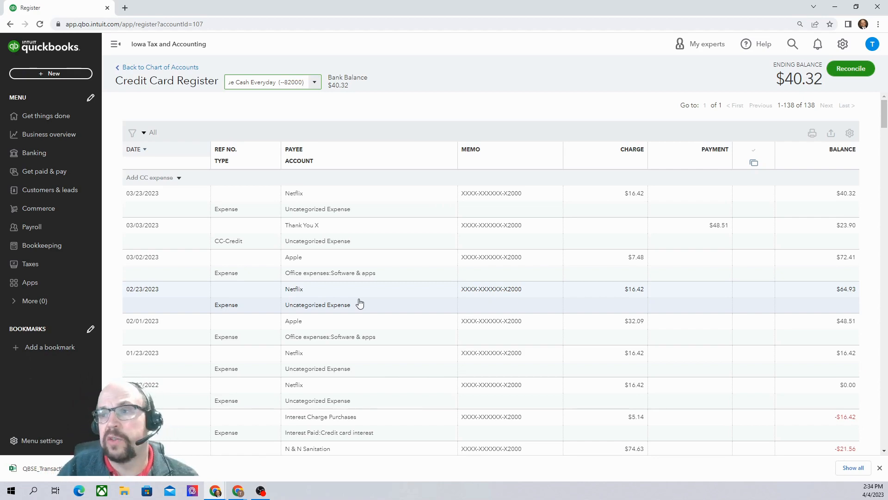
Step: Recategorize the 03/23/2023 Netflix charge as Personal expenses and save the transaction
left_click(325, 214)
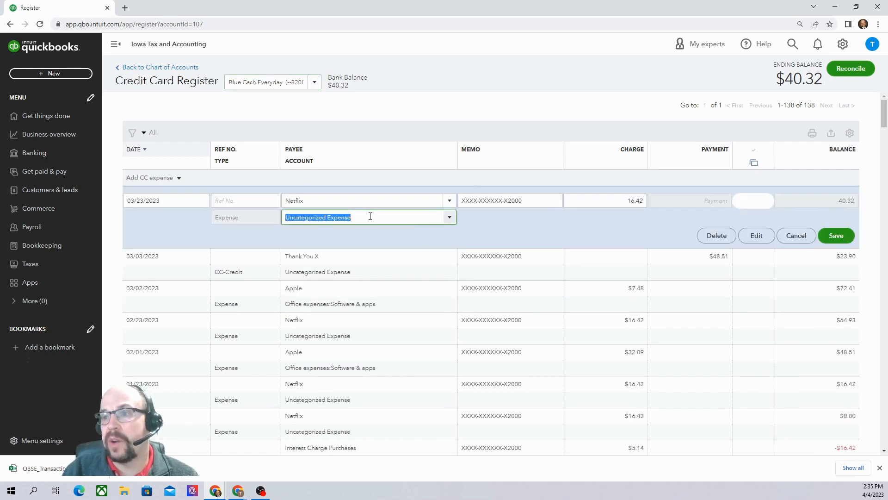
left_click(449, 218)
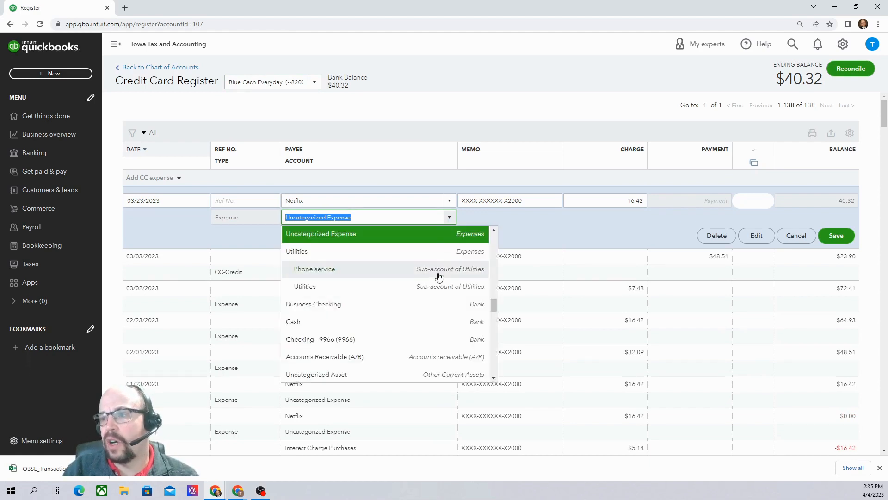
scroll(438, 276, "down", 6)
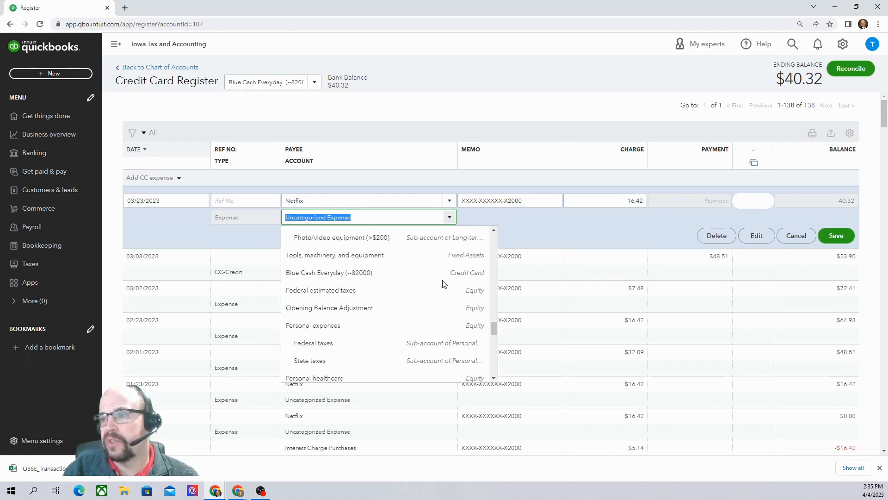
left_click(317, 326)
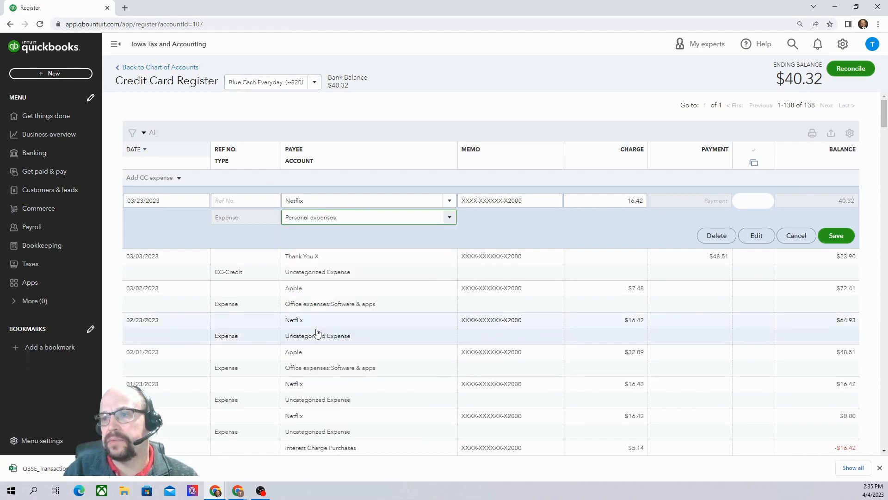
left_click(841, 236)
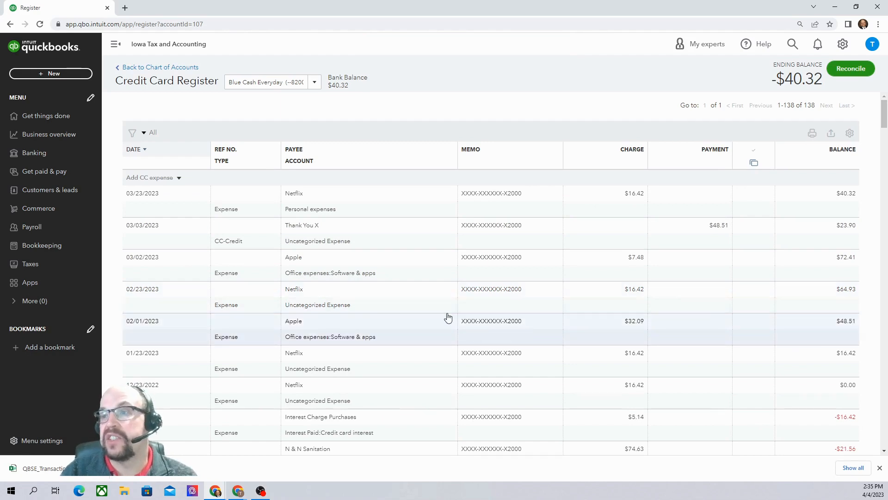
Step: Recategorize the 03/03/2023 Thank You X credit card payment as Personal expenses and save it
left_click(341, 245)
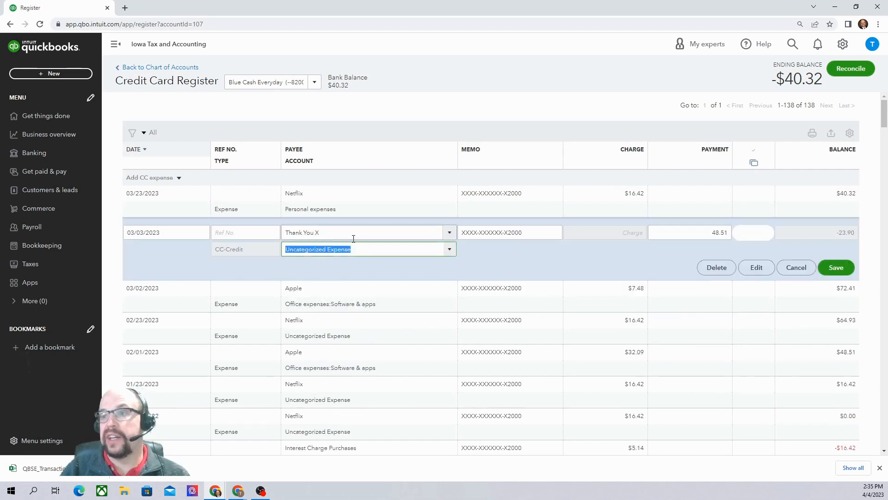
type("person")
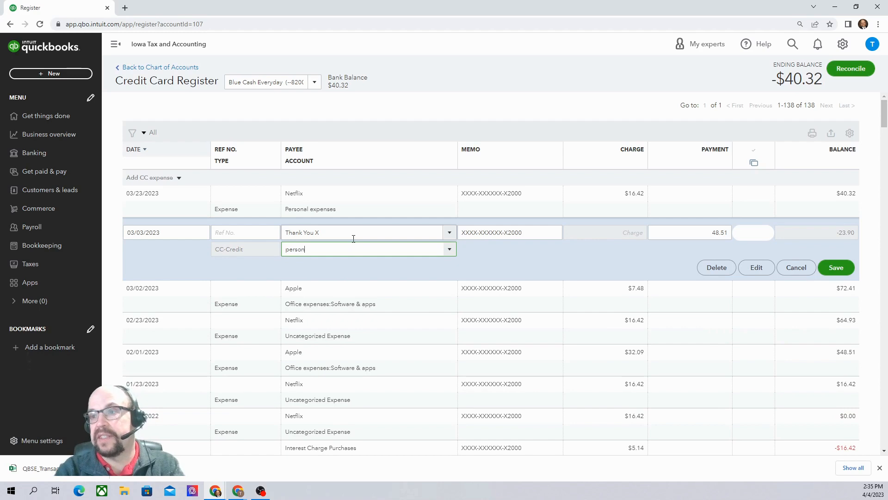
type("al expenses")
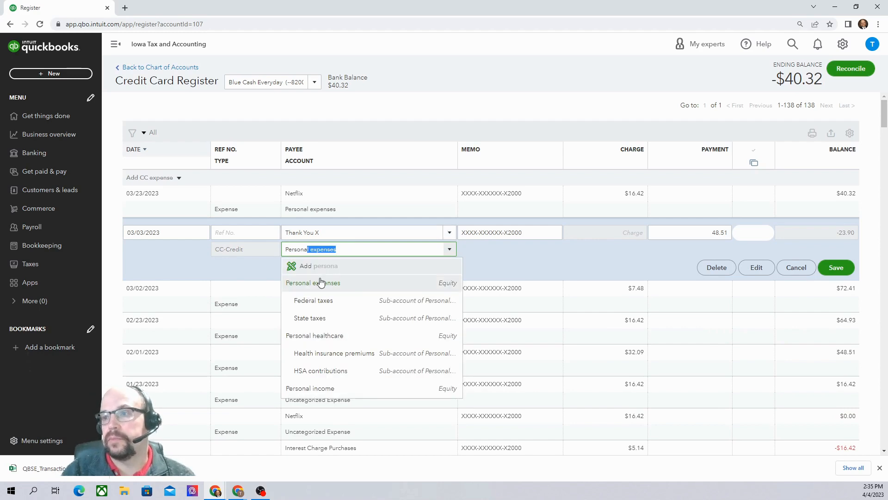
left_click(319, 282)
left_click(836, 269)
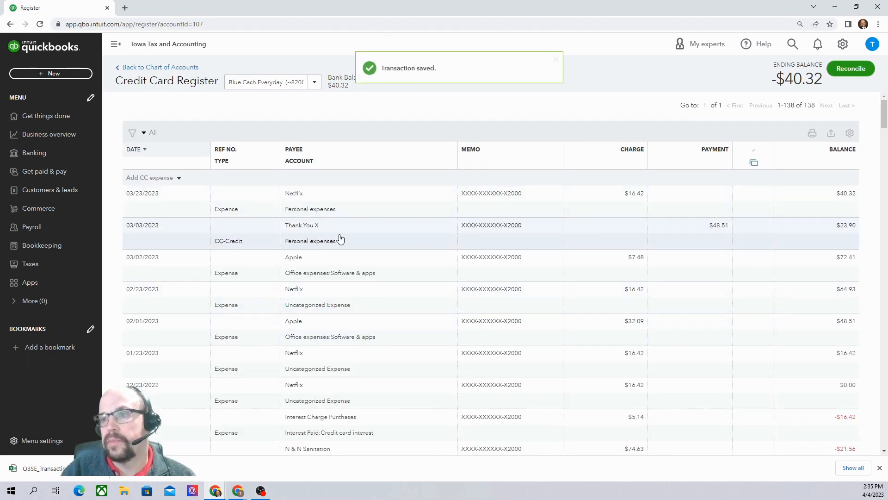
Step: Look through the older credit card transactions and their categories, and return to the chart of accounts
scroll(340, 238, "down", 5)
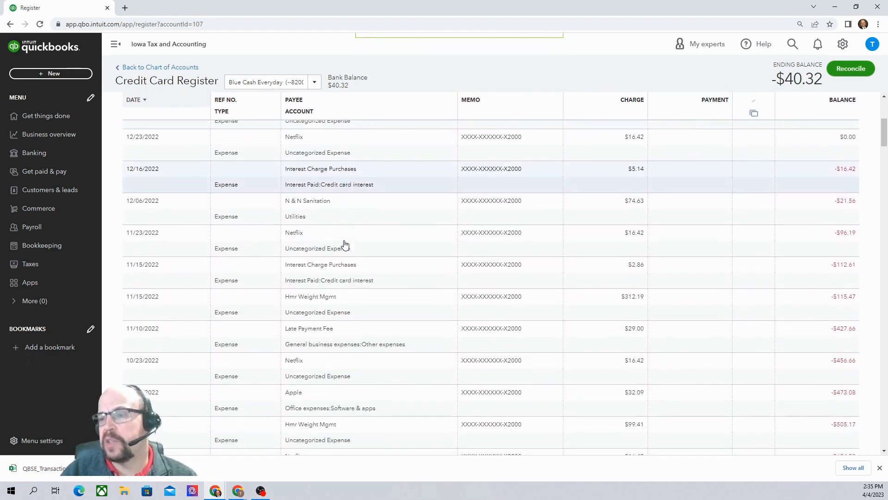
scroll(345, 244, "down", 5)
scroll(344, 244, "down", 20)
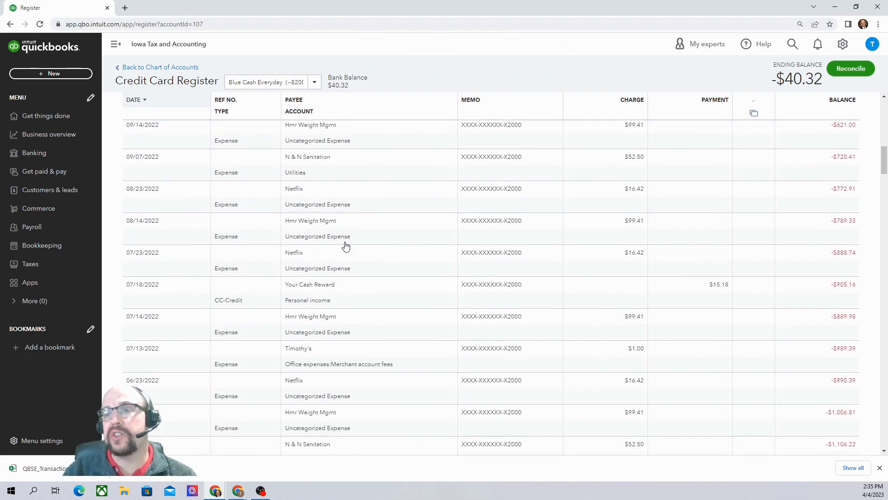
scroll(347, 253, "down", 2)
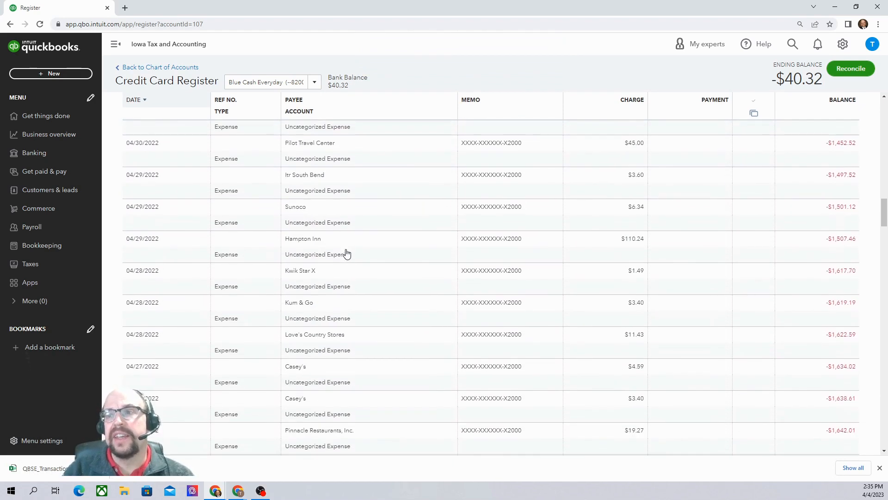
scroll(346, 252, "up", 3)
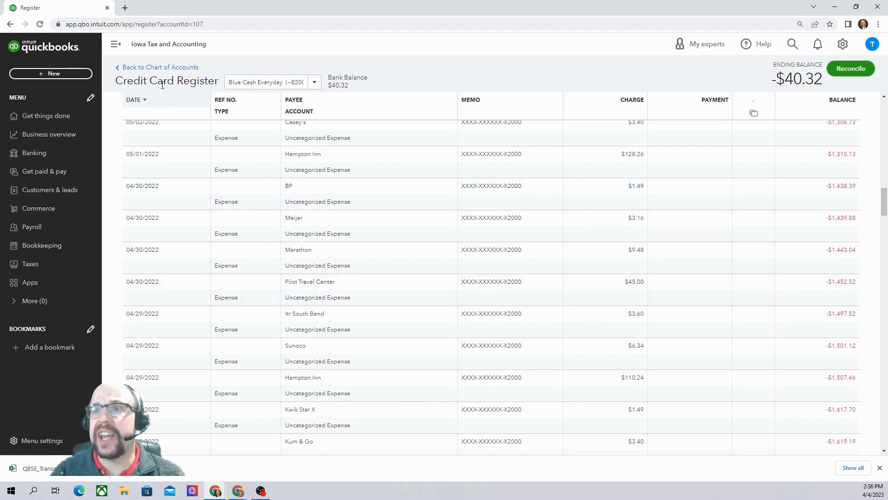
left_click(172, 68)
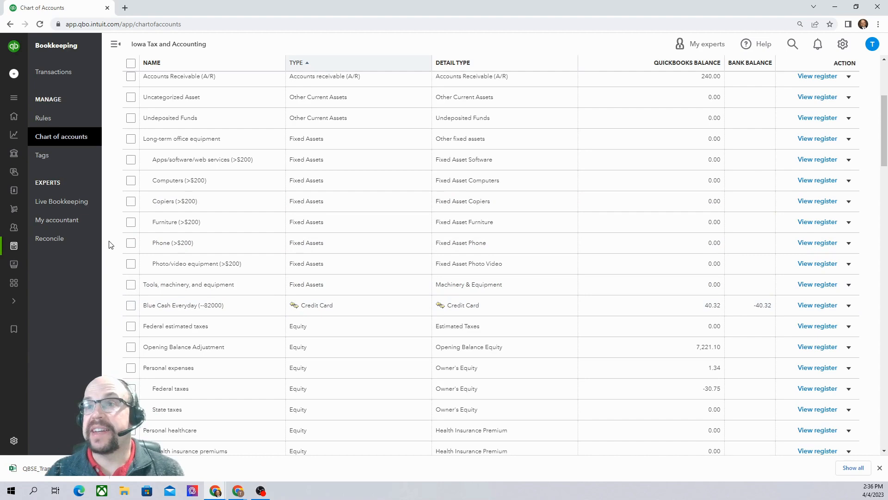
Step: Visit the business overview section and the banking page
mouse_move(16, 130)
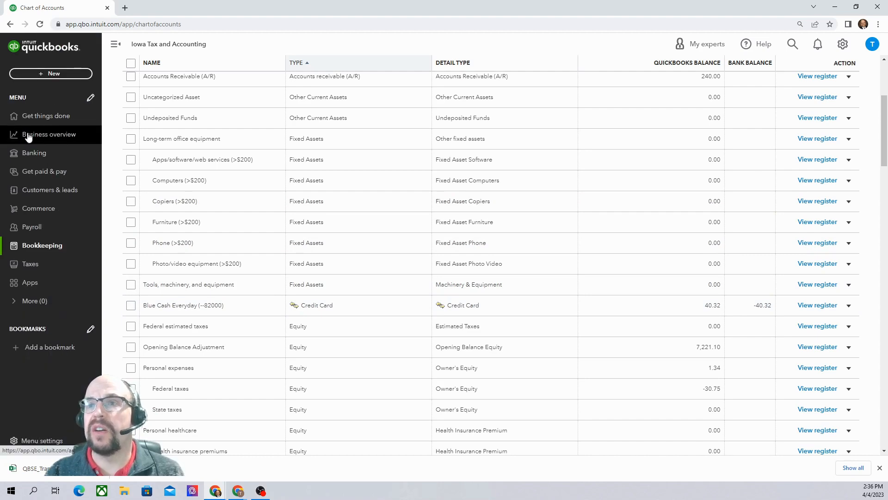
left_click(37, 138)
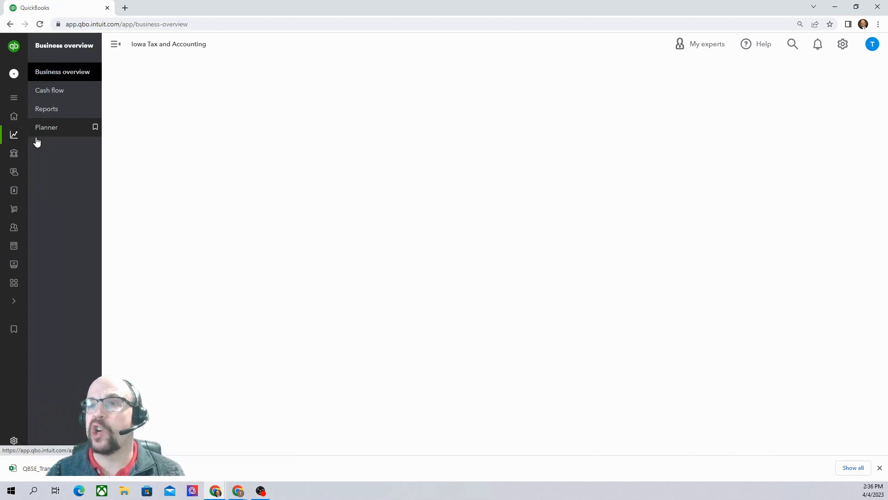
left_click(23, 155)
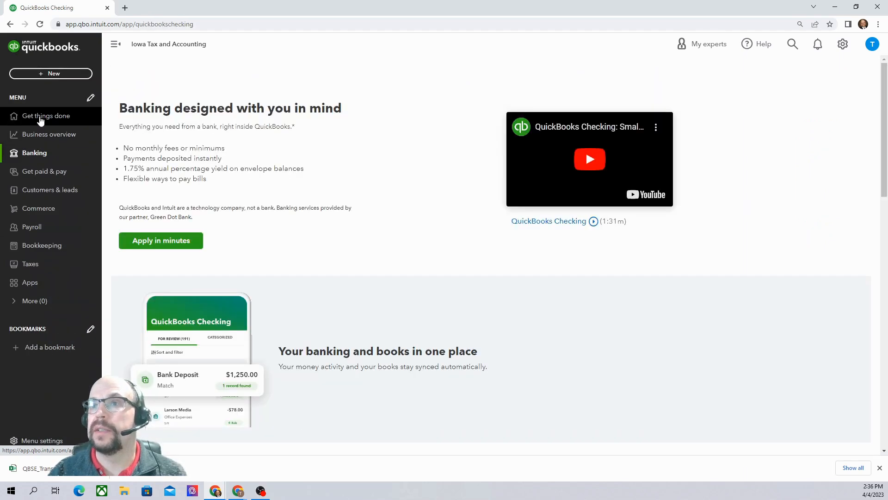
Step: Open the Blue Cash Everyday account's bank transactions from the business overview and update the linked account feeds
left_click(48, 138)
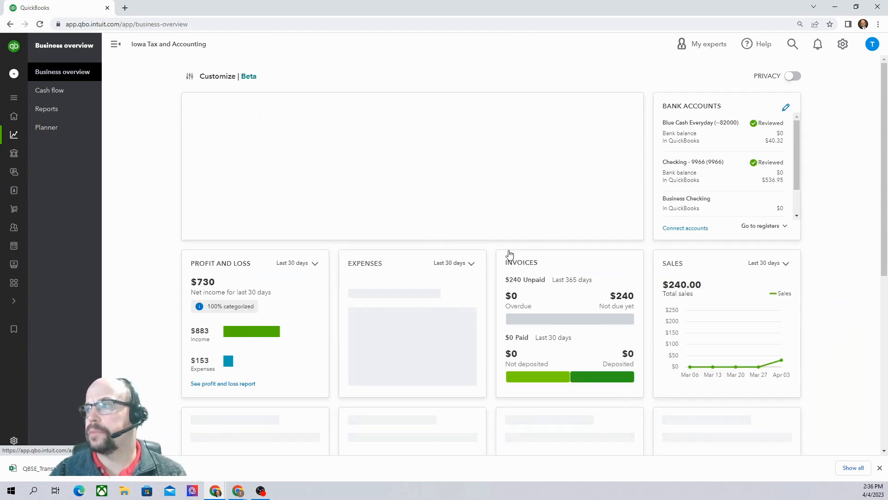
left_click(700, 134)
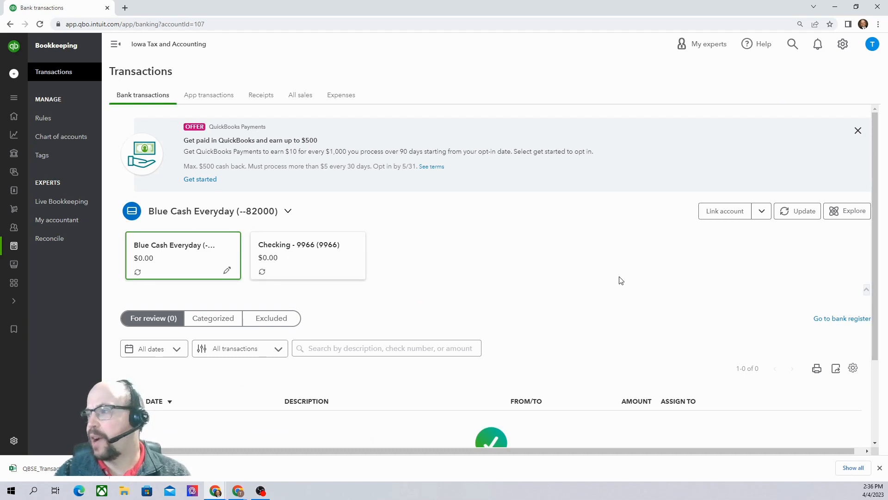
left_click(794, 212)
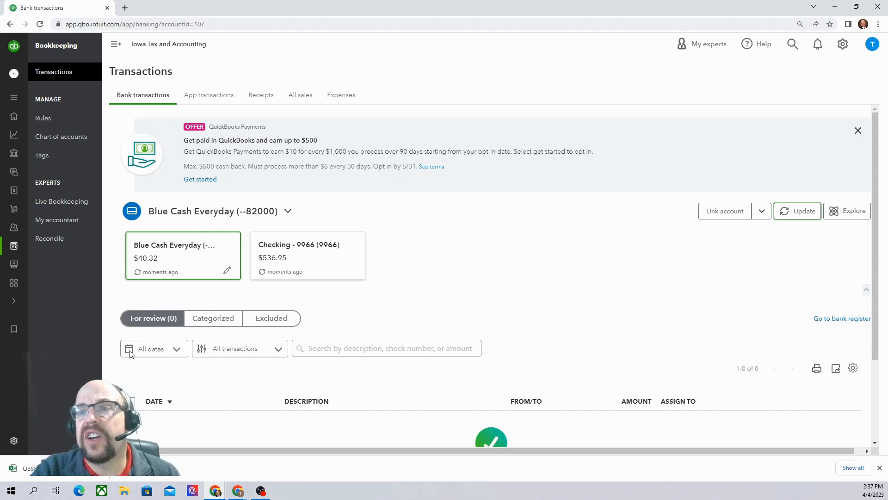
Step: Check the migrated invoices in the Get paid & pay section
mouse_move(61, 119)
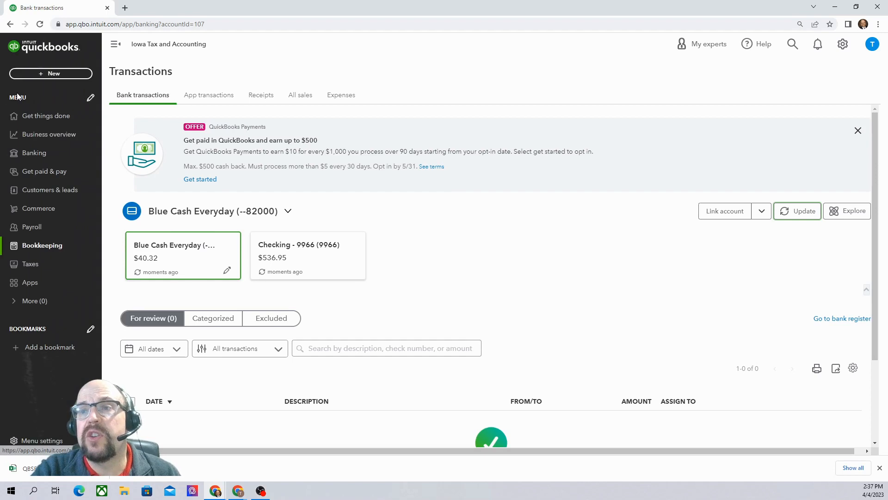
left_click(34, 175)
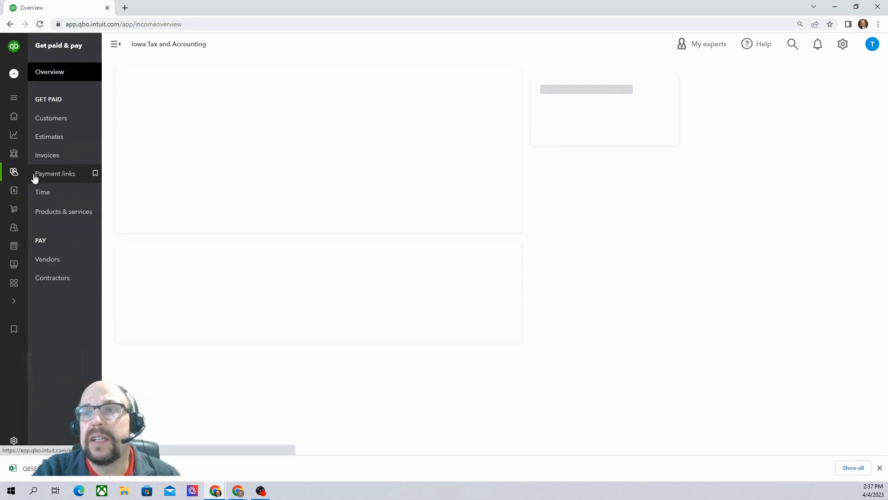
left_click(49, 155)
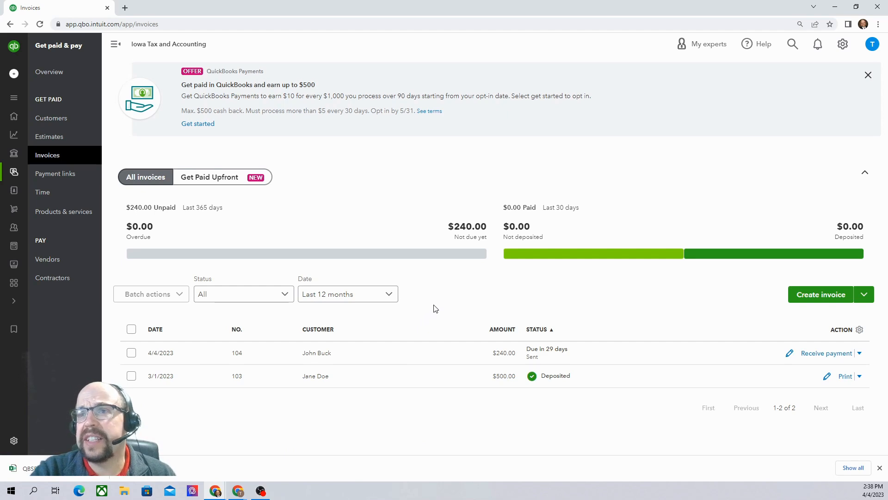
Step: Make the three Sample Client entries in the customer list inactive with a batch action
left_click(56, 119)
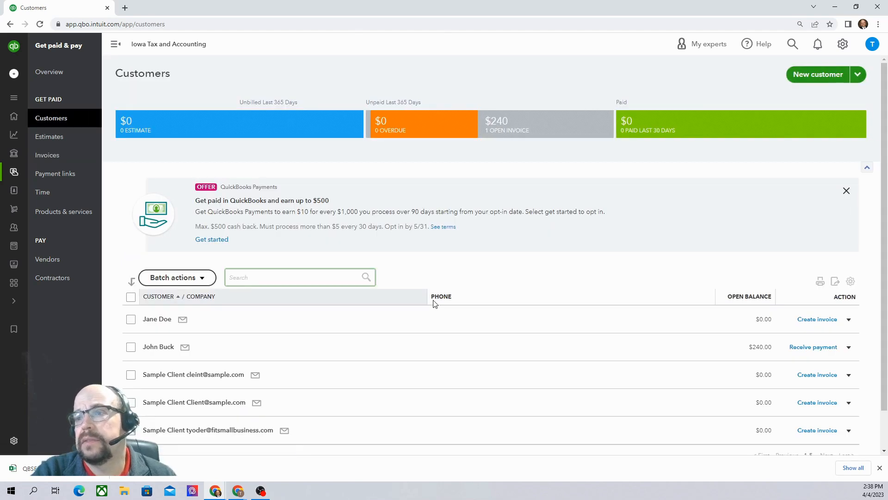
scroll(501, 277, "down", 2)
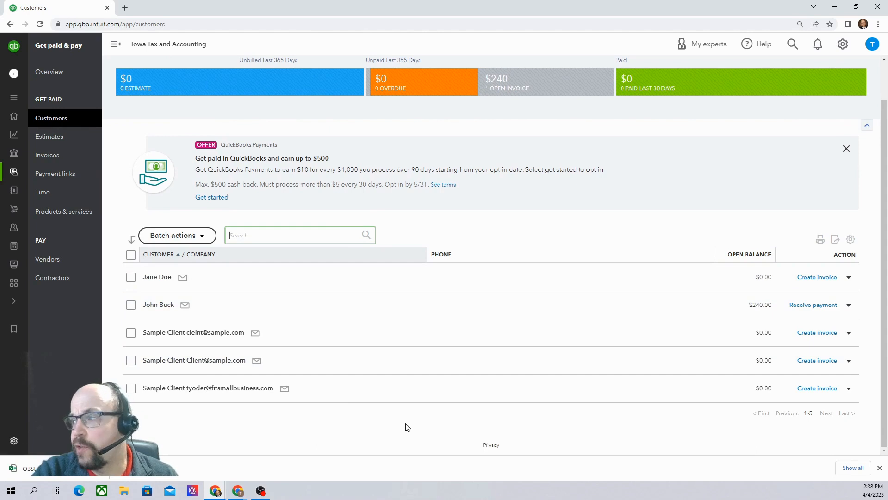
left_click(131, 333)
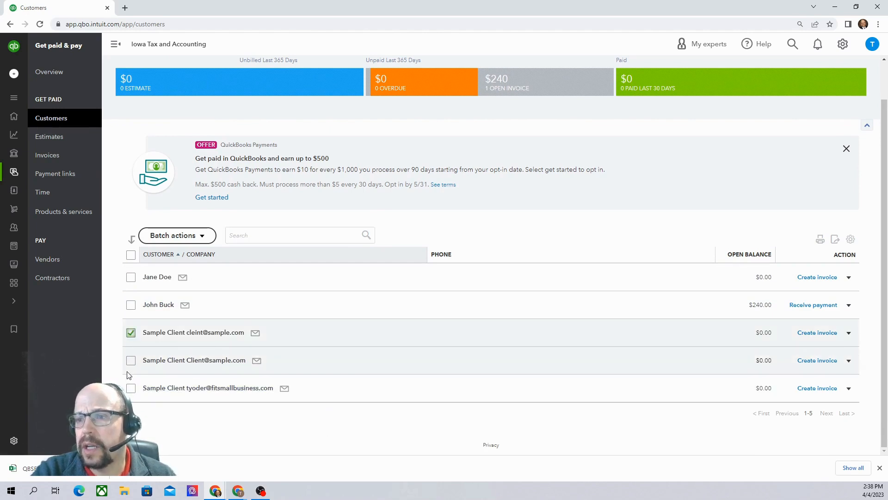
left_click(131, 361)
left_click(131, 388)
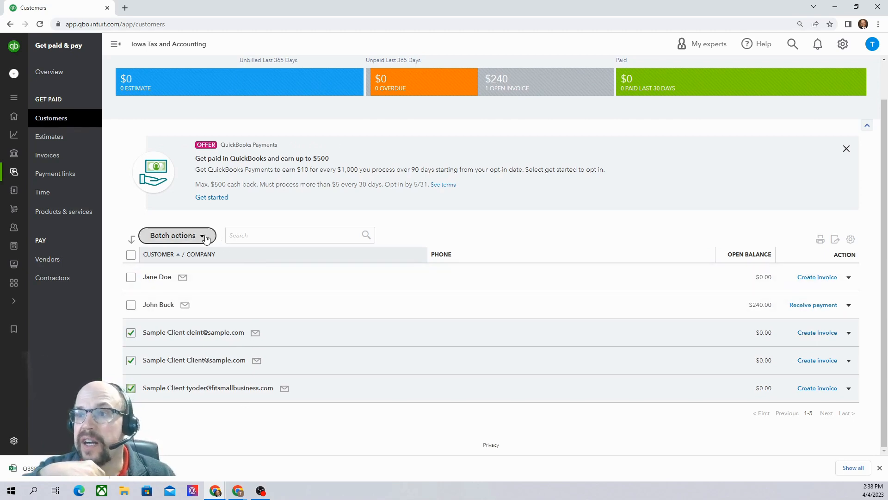
left_click(202, 236)
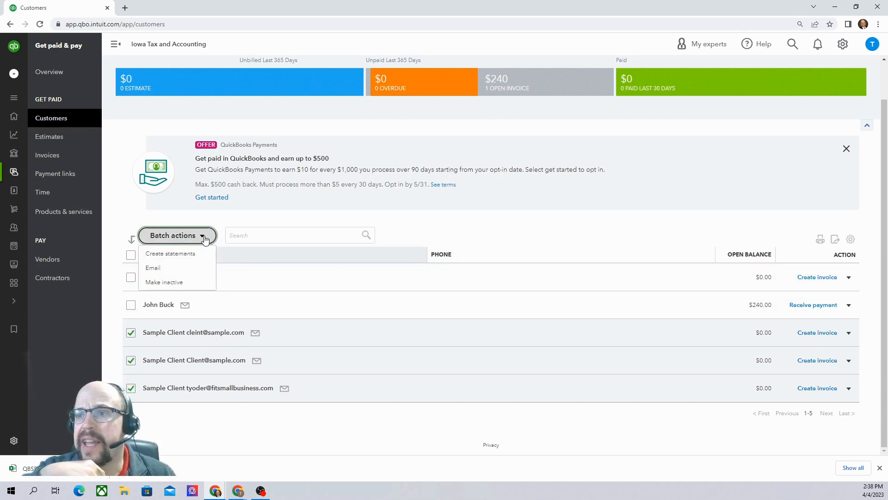
left_click(166, 282)
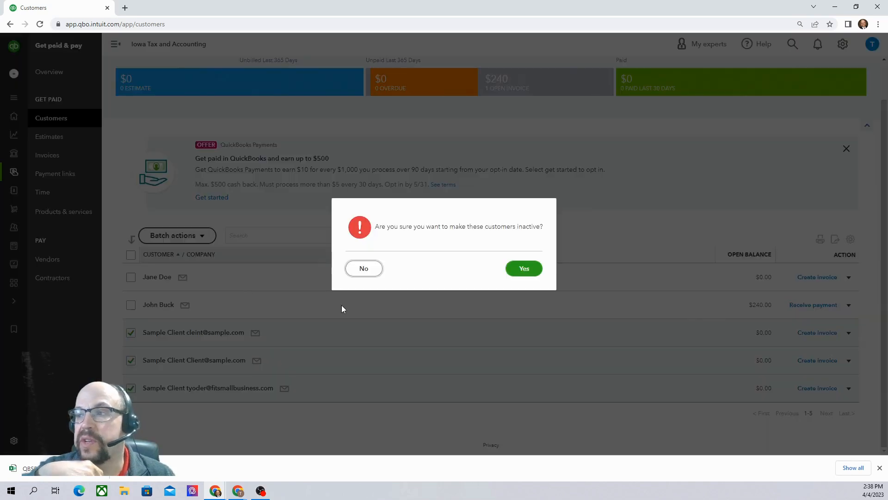
left_click(532, 269)
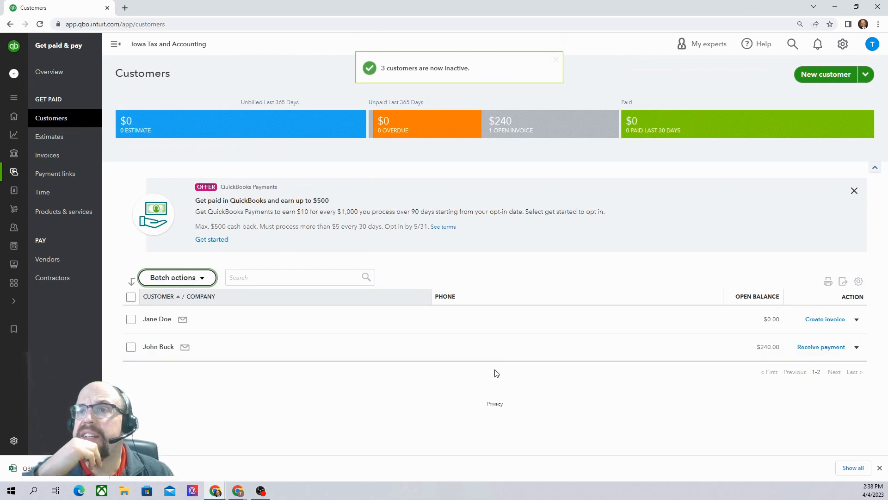
Step: Check for migrated products and services, both from the Get paid & pay section and through the company's full set of lists
left_click(55, 217)
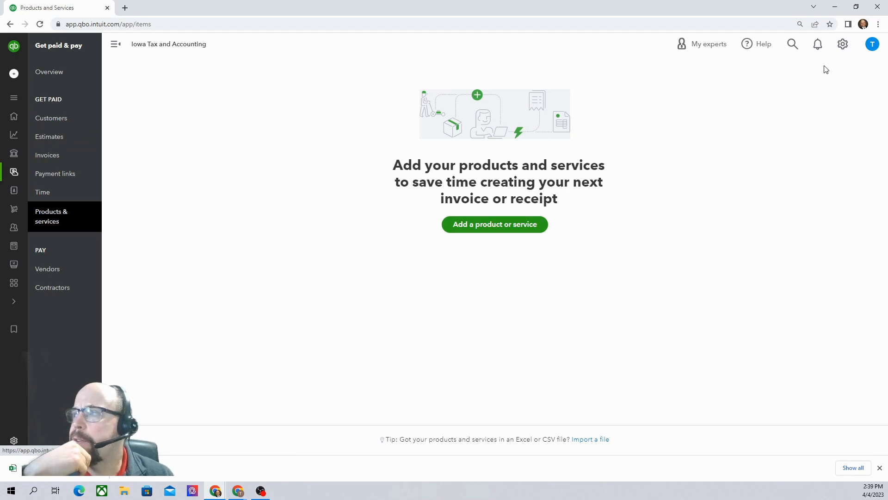
left_click(843, 45)
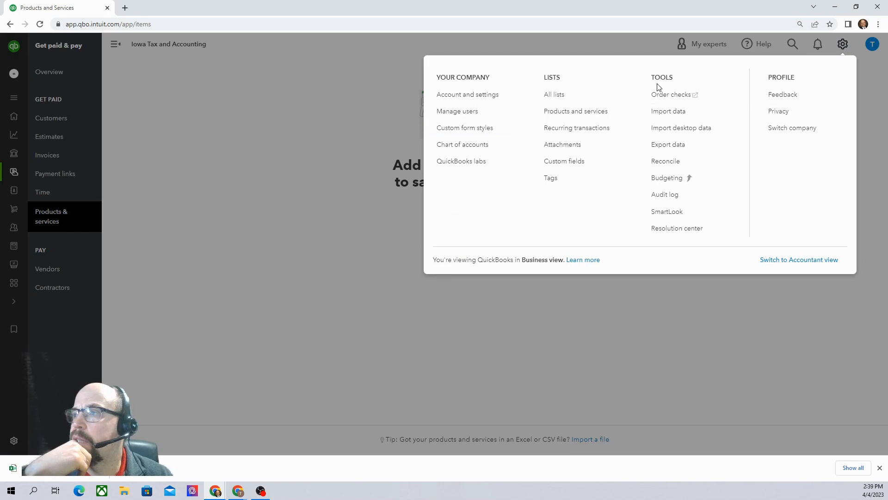
left_click(573, 111)
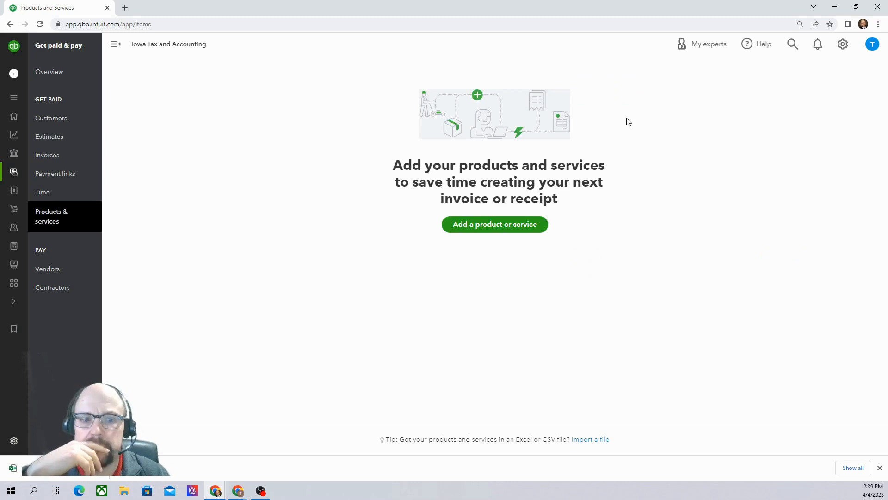
left_click(843, 44)
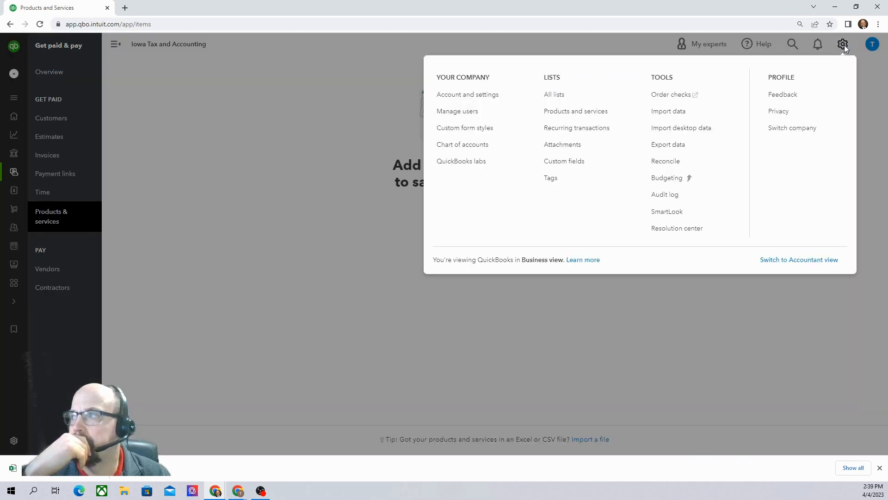
left_click(564, 94)
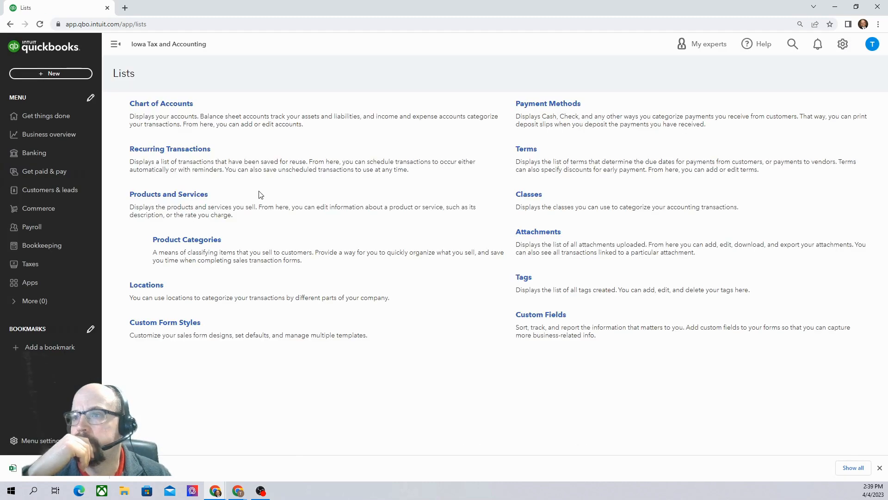
left_click(166, 195)
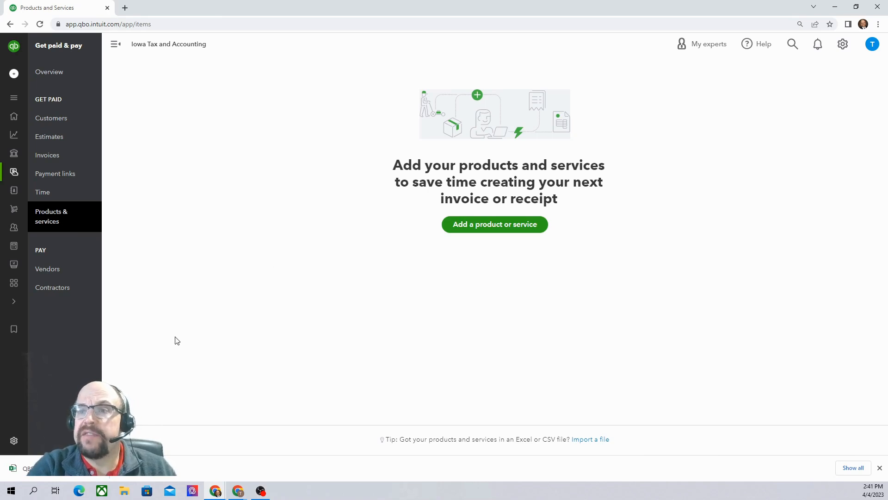
Step: Open the vendor list, waiting for the page whenever it stops responding
left_click(46, 270)
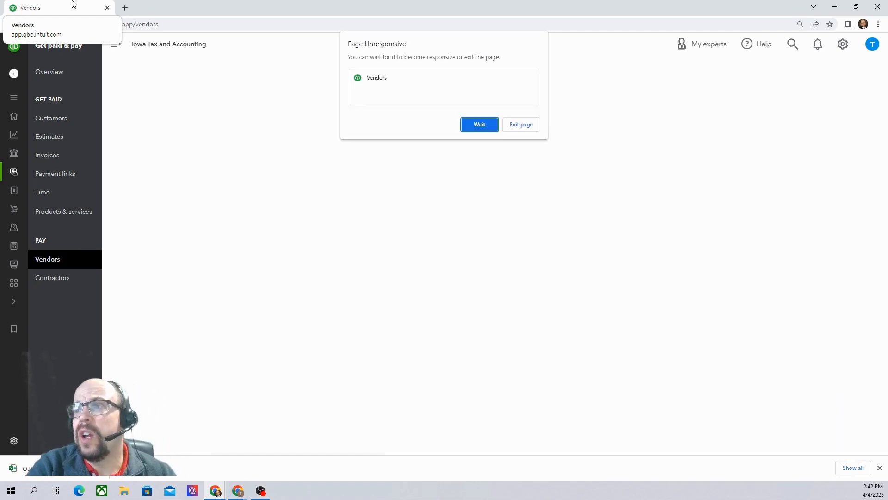
left_click(479, 124)
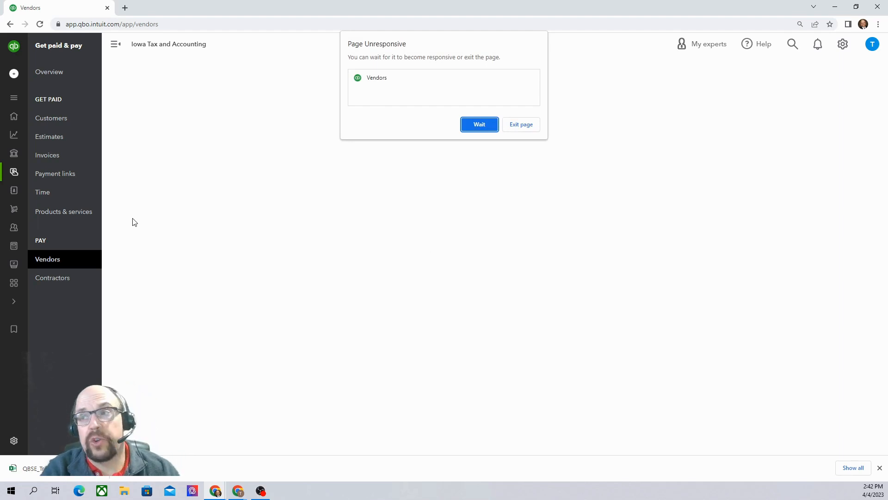
left_click(474, 120)
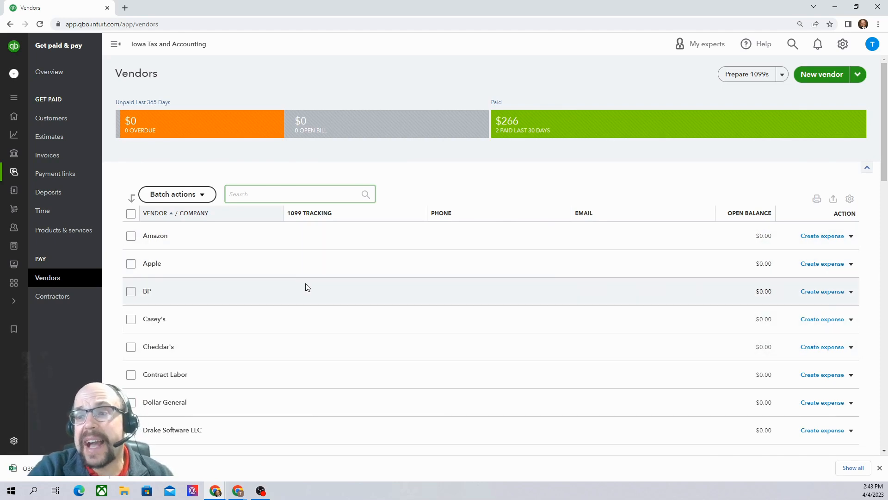
Step: Select the vendors Interest Charge Purchases, Itr South Bend, Kwik Star X and Late Payment Fee
scroll(292, 276, "down", 1)
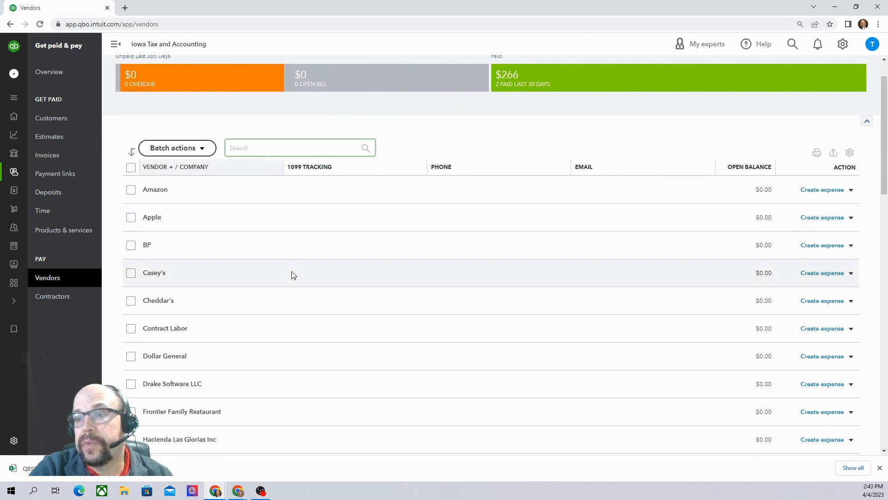
scroll(291, 275, "down", 3)
scroll(292, 275, "down", 3)
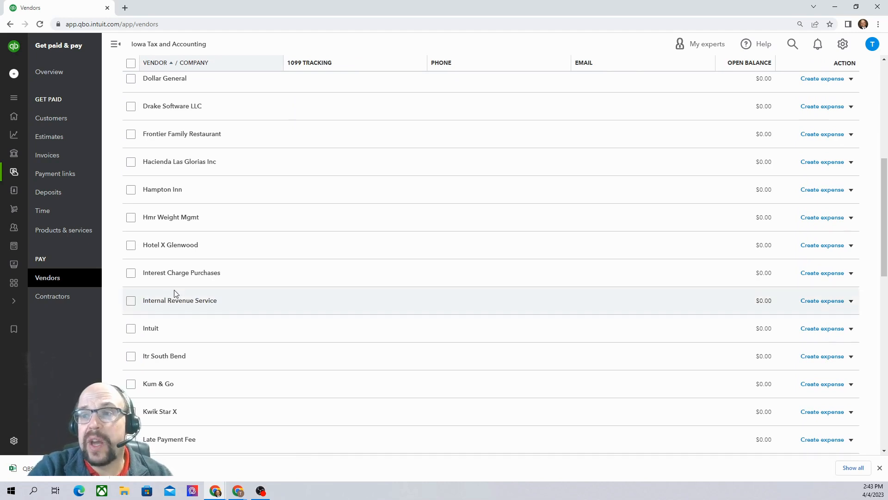
left_click(131, 273)
scroll(319, 277, "down", 1)
scroll(336, 281, "down", 1)
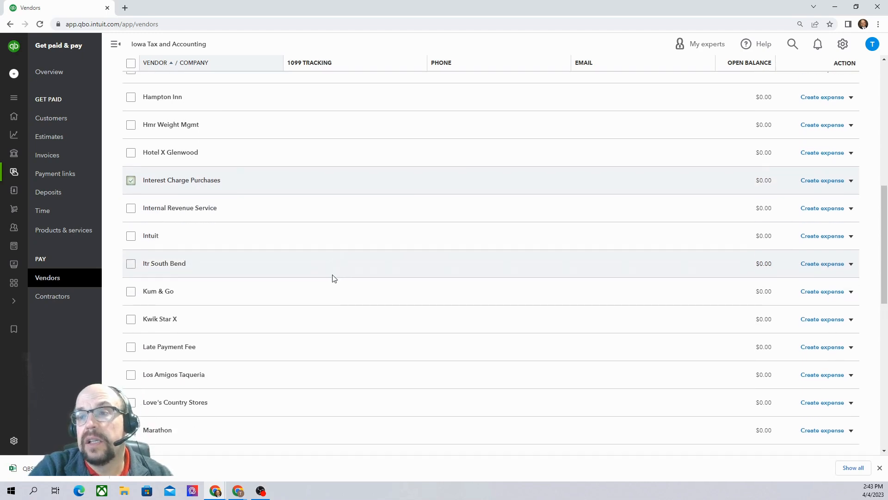
left_click(131, 264)
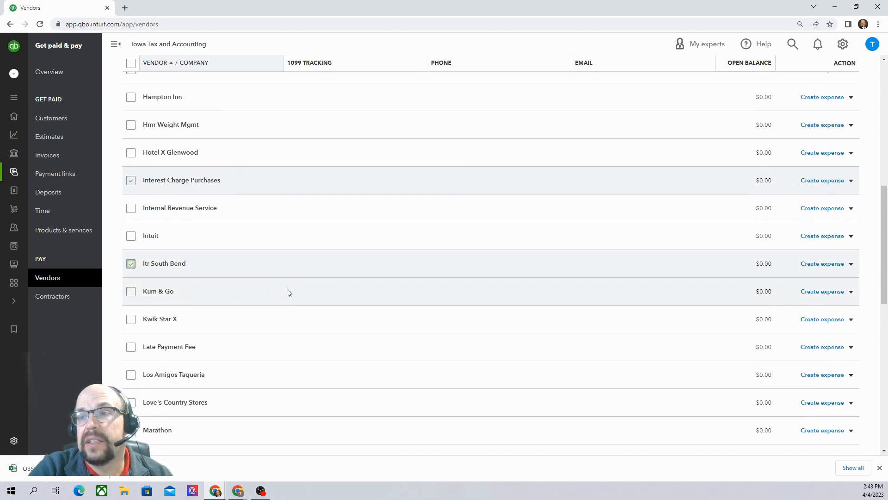
scroll(284, 286, "down", 2)
left_click(131, 255)
left_click(131, 227)
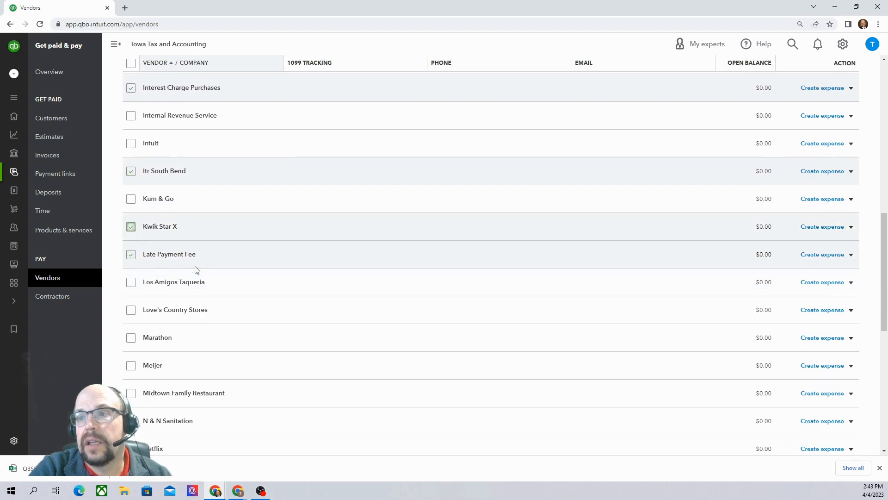
Step: Add the vendors Thank You X, Timothy's and Your Cash Reward to the selection and return to the start of the vendor list
scroll(294, 272, "down", 3)
scroll(352, 254, "down", 1)
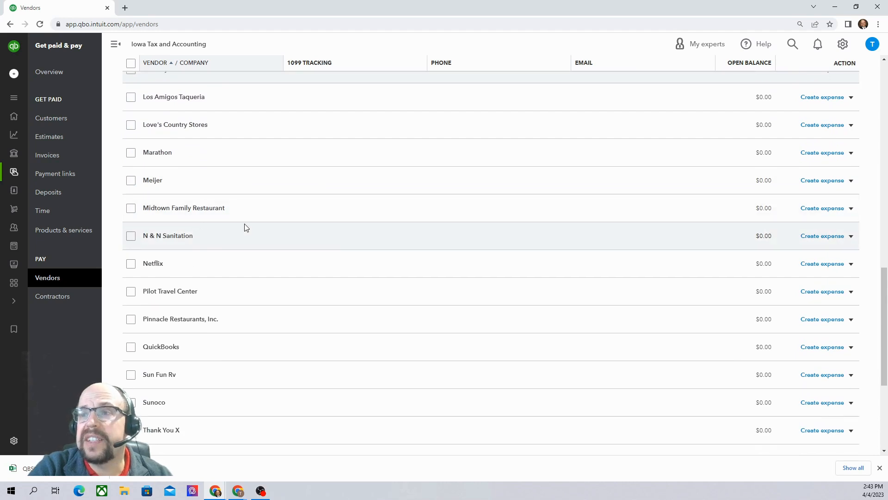
scroll(337, 218, "down", 1)
scroll(337, 220, "down", 1)
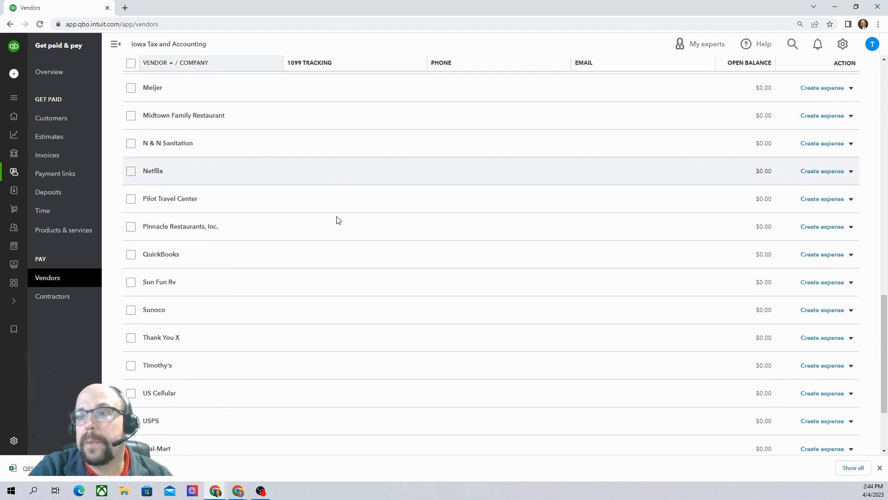
scroll(338, 221, "down", 1)
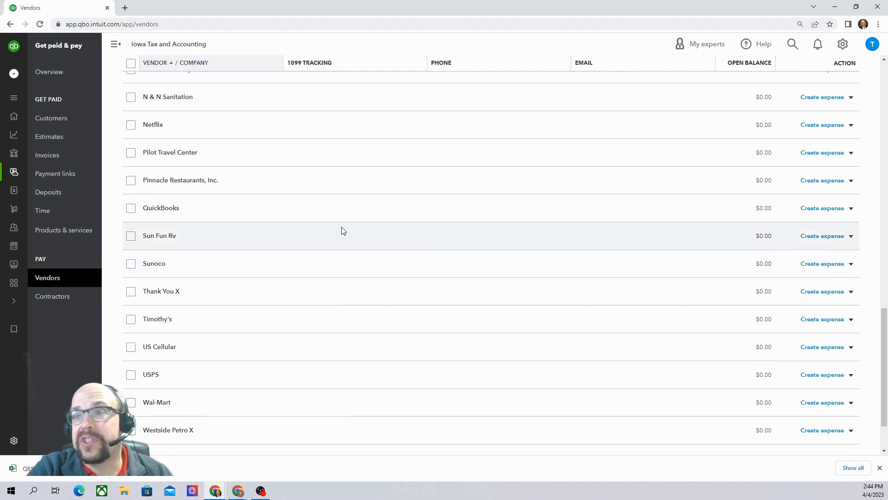
scroll(324, 231, "down", 1)
left_click(131, 245)
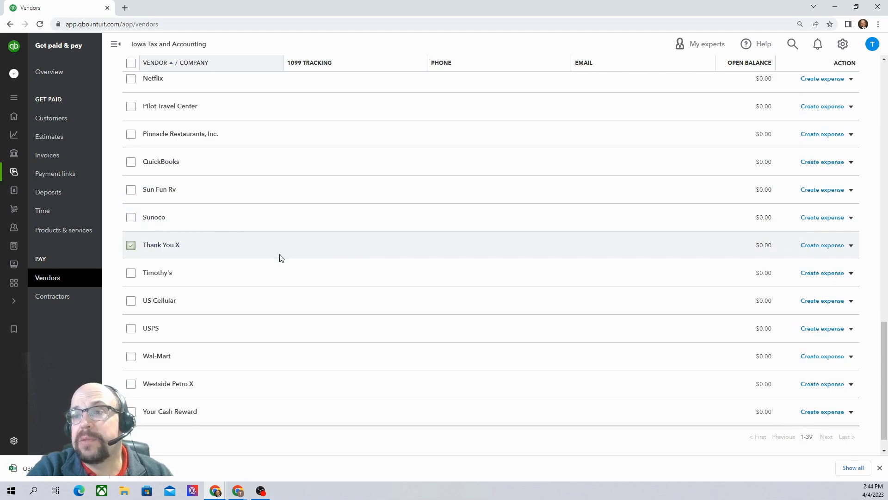
left_click(132, 274)
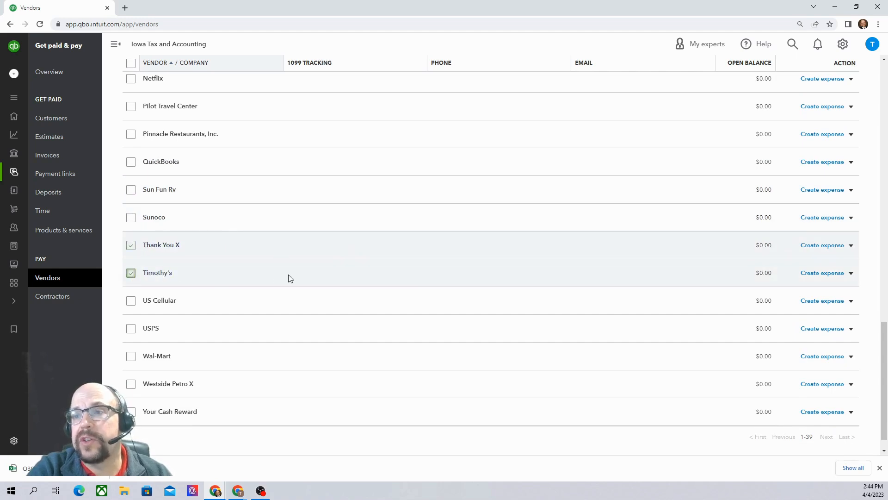
scroll(296, 278, "down", 1)
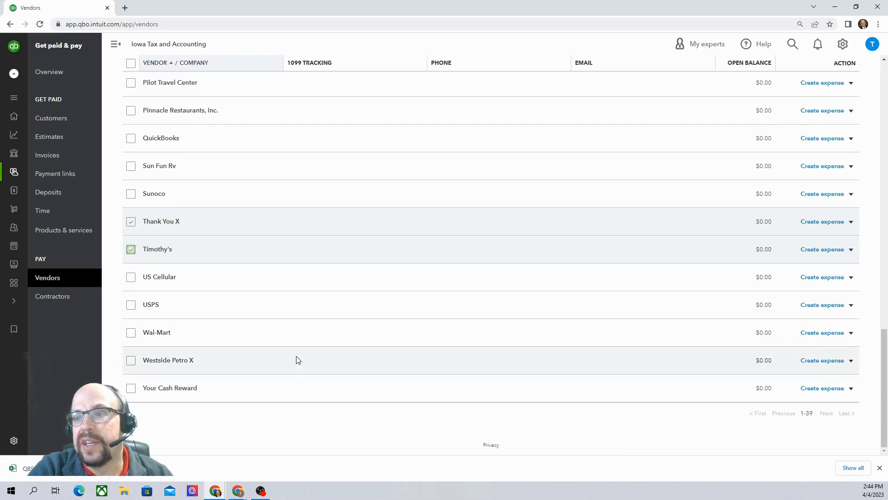
left_click(131, 388)
scroll(313, 318, "up", 3)
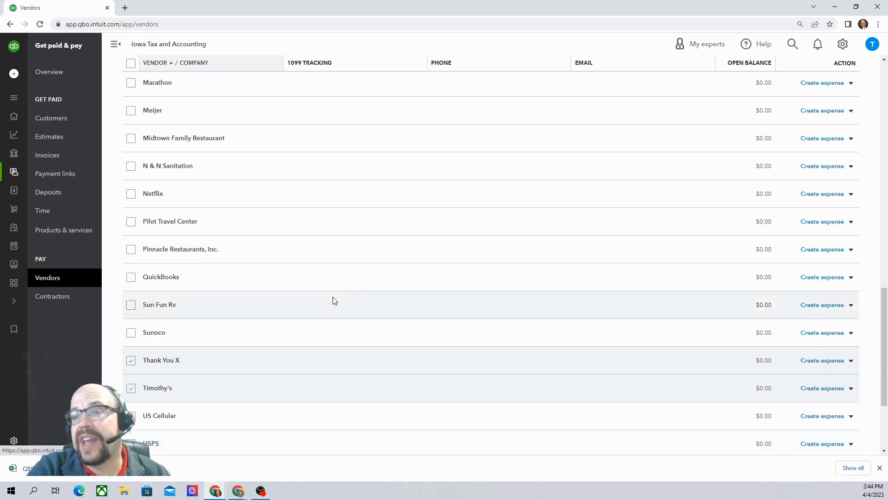
scroll(403, 288, "up", 6)
scroll(403, 287, "up", 10)
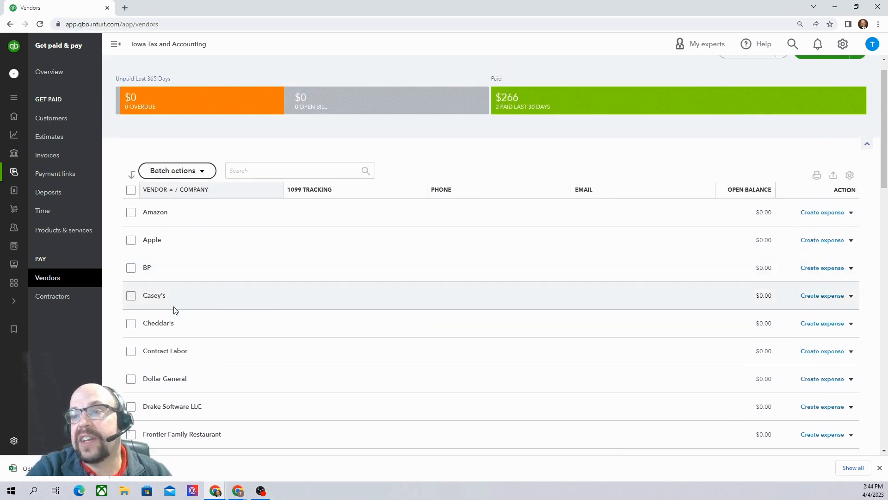
Step: Add the Contract Labor vendor to the selection and make all the selected vendors inactive
left_click(131, 352)
scroll(394, 338, "up", 1)
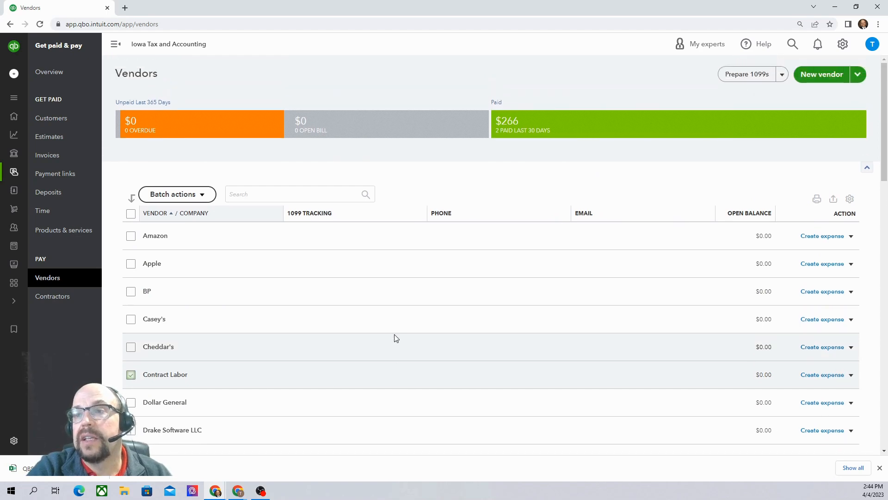
left_click(202, 196)
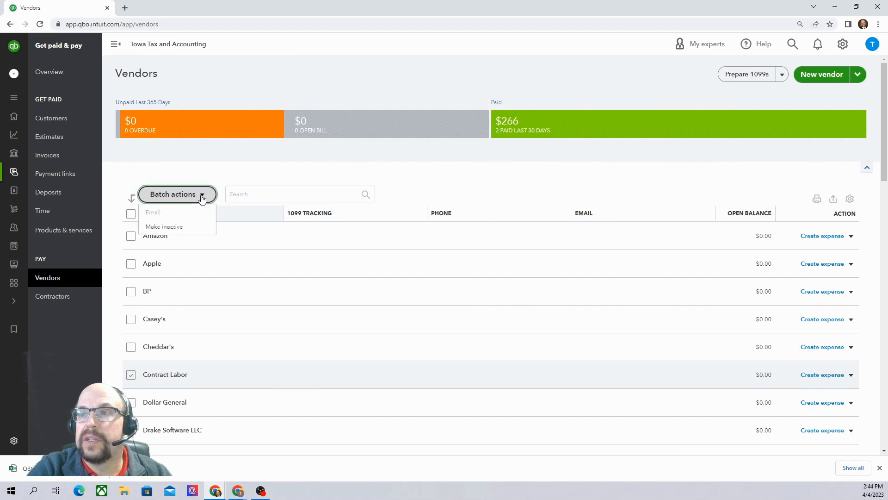
left_click(169, 226)
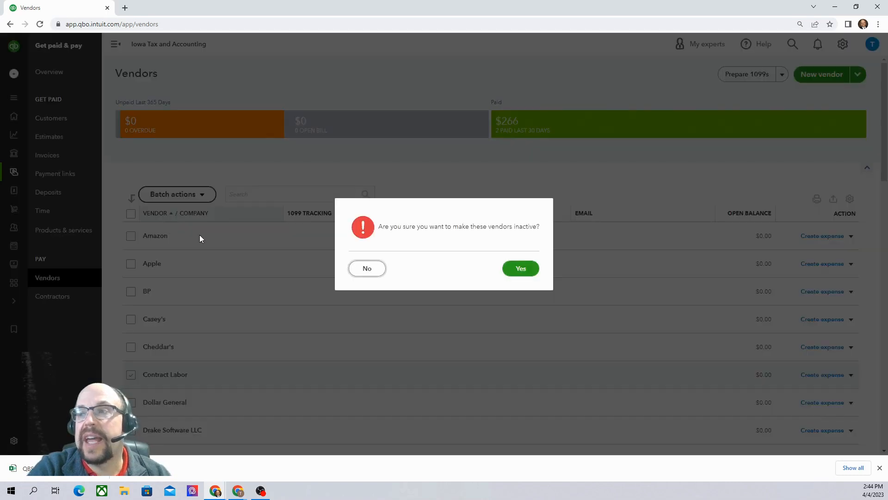
left_click(522, 270)
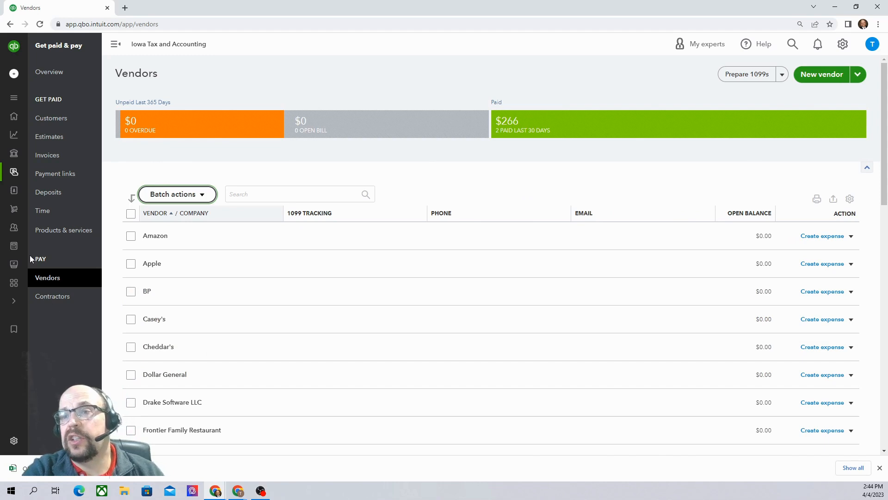
Step: Open the list of standard reports in the Business overview section
mouse_move(20, 267)
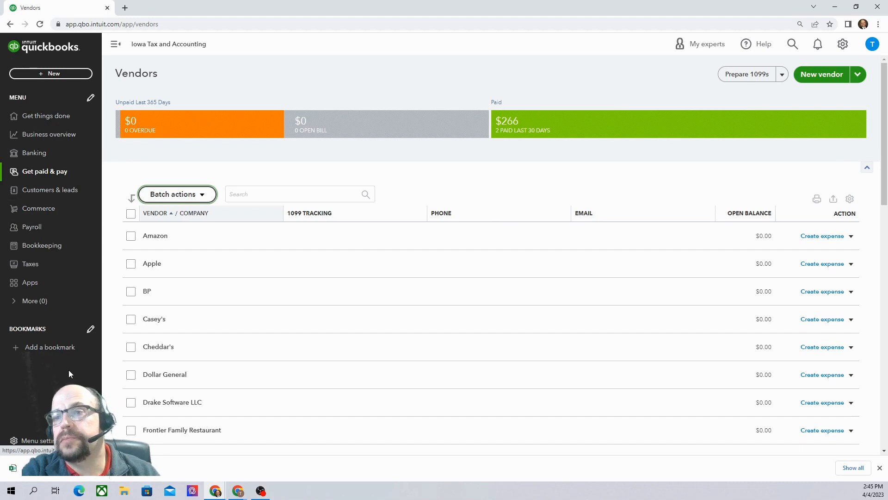
left_click(14, 301)
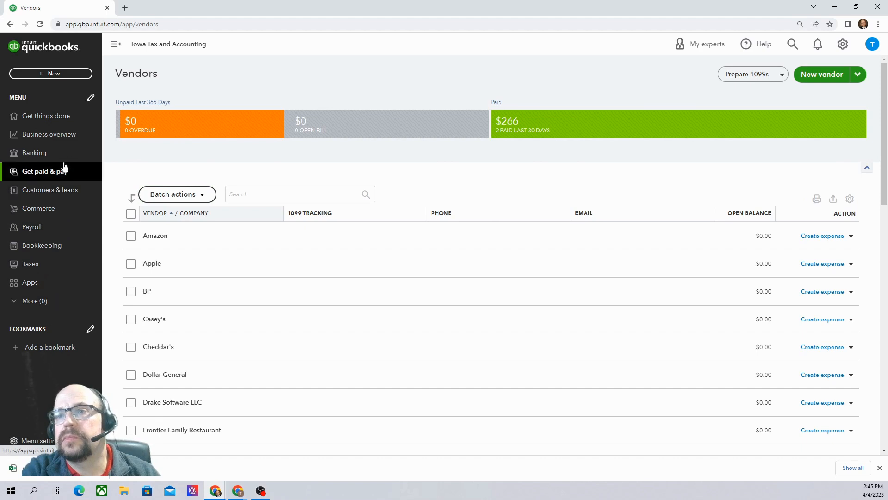
left_click(52, 135)
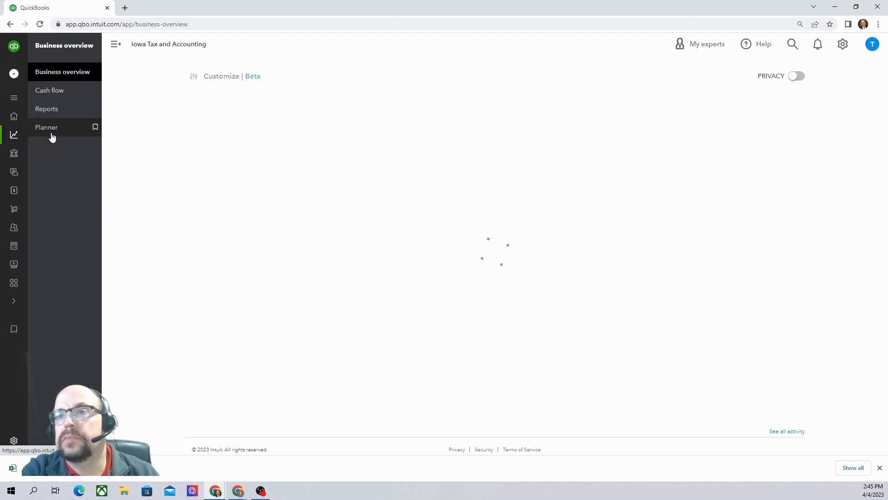
left_click(57, 119)
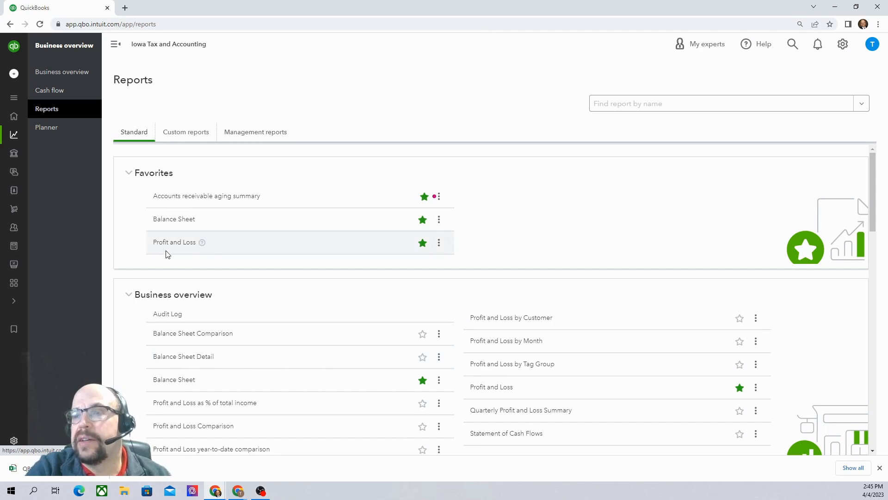
Step: Open the year-to-date Balance Sheet and examine its bank accounts, receivables, credit card liabilities and equity lines
left_click(171, 222)
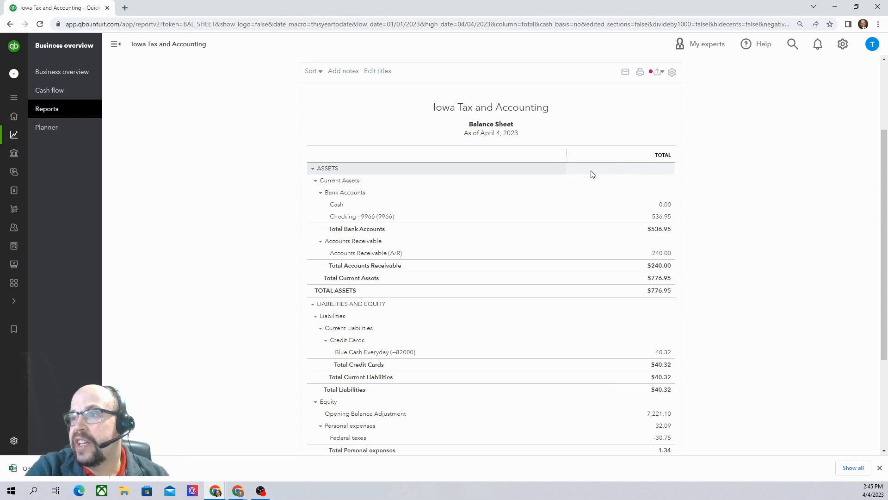
scroll(647, 269, "down", 1)
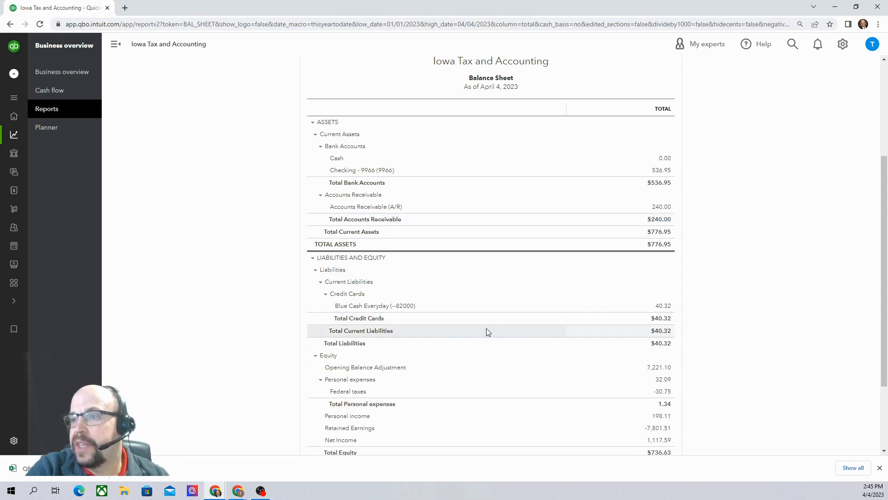
scroll(676, 349, "down", 2)
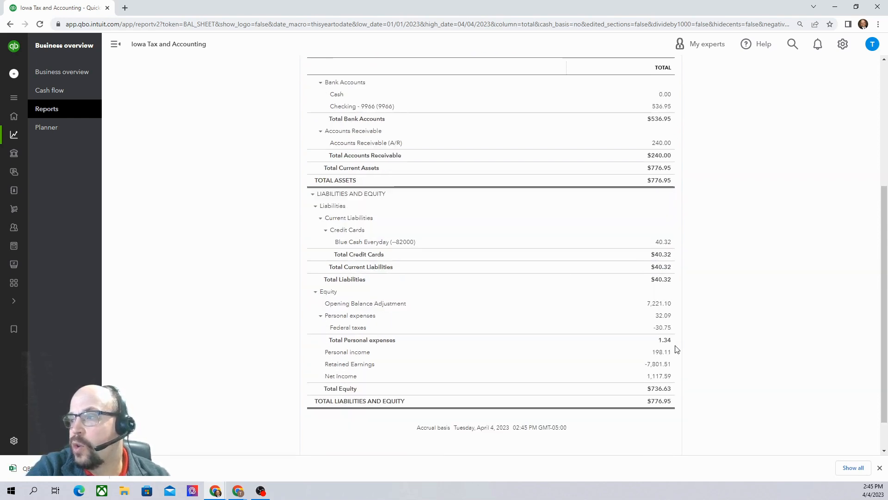
scroll(666, 320, "down", 1)
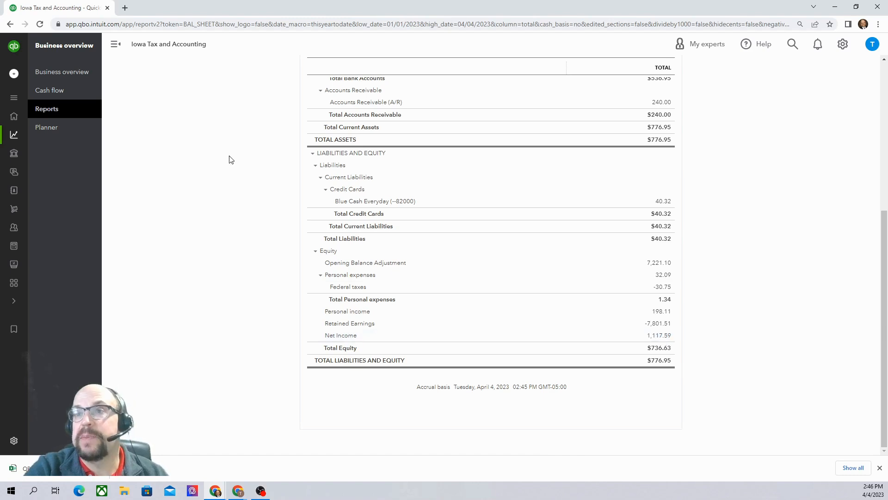
scroll(365, 185, "up", 5)
scroll(356, 177, "up", 2)
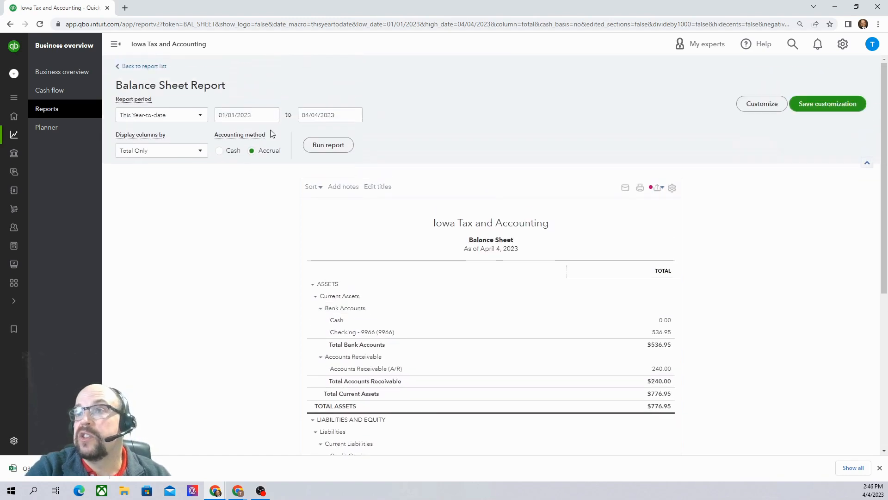
Step: Return to the report list and open the Profit and Loss report
left_click(160, 68)
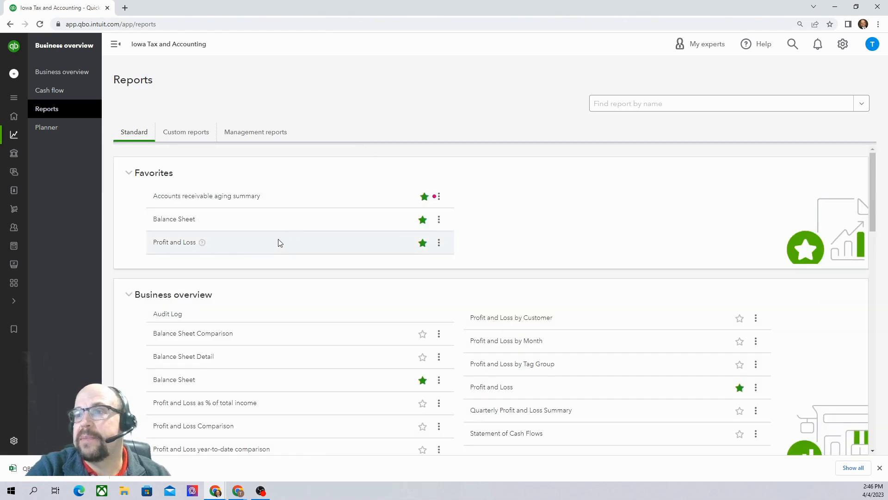
left_click(178, 243)
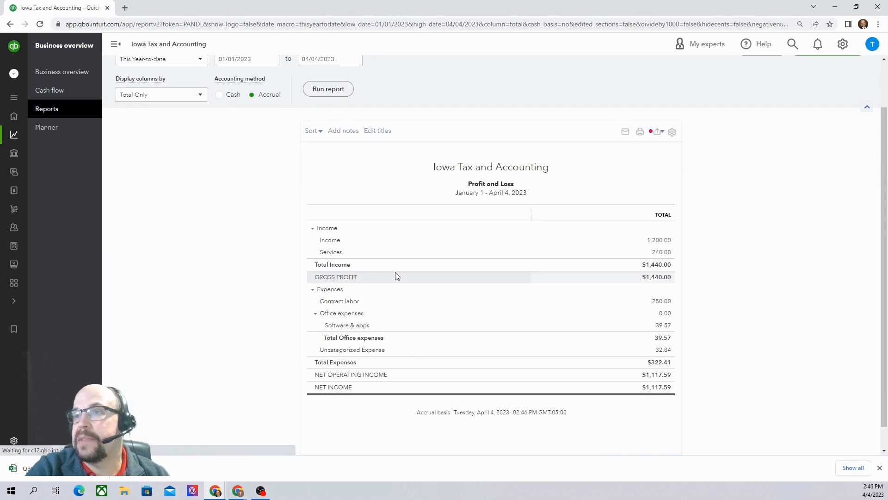